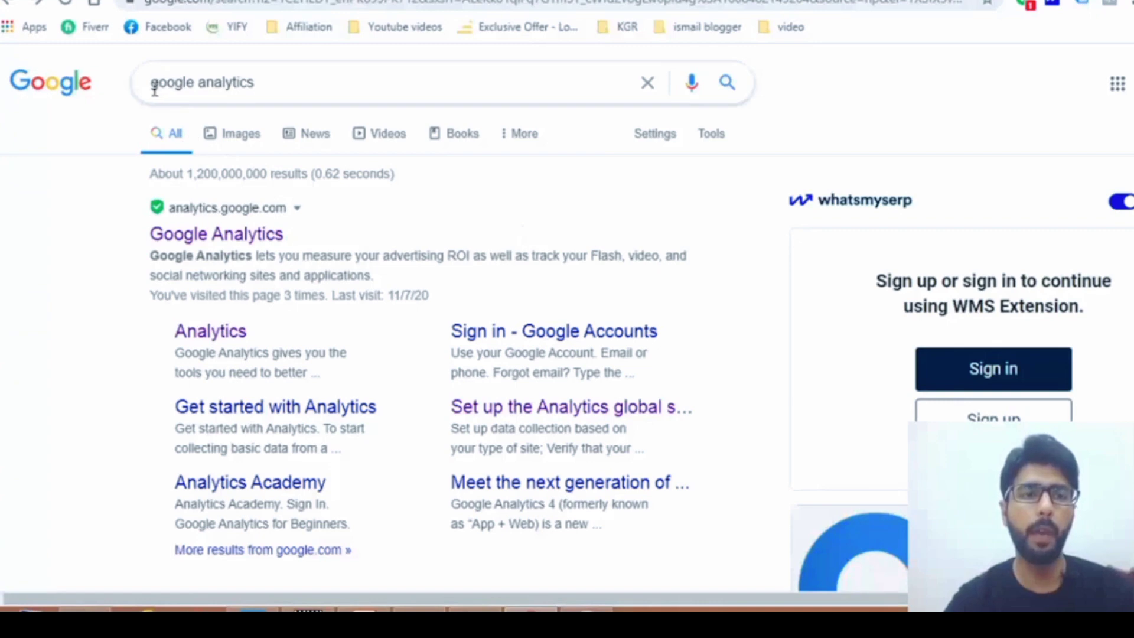
Open Google Analytics from the search results and name the new account One Stop Shop
left_click_drag(151, 87, 280, 94)
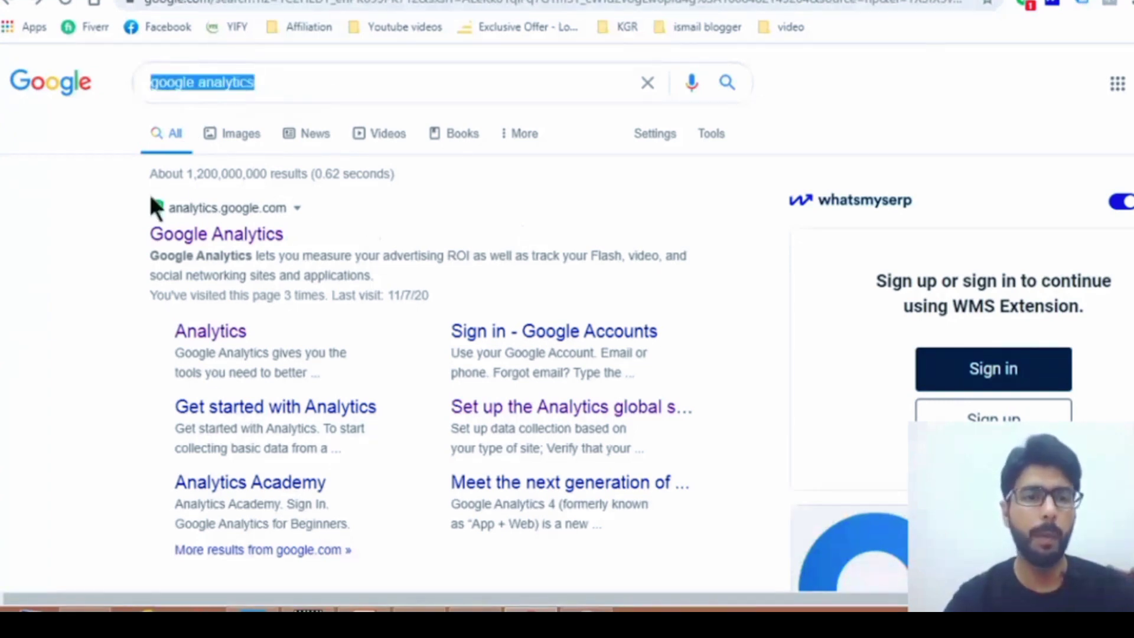
left_click(203, 236)
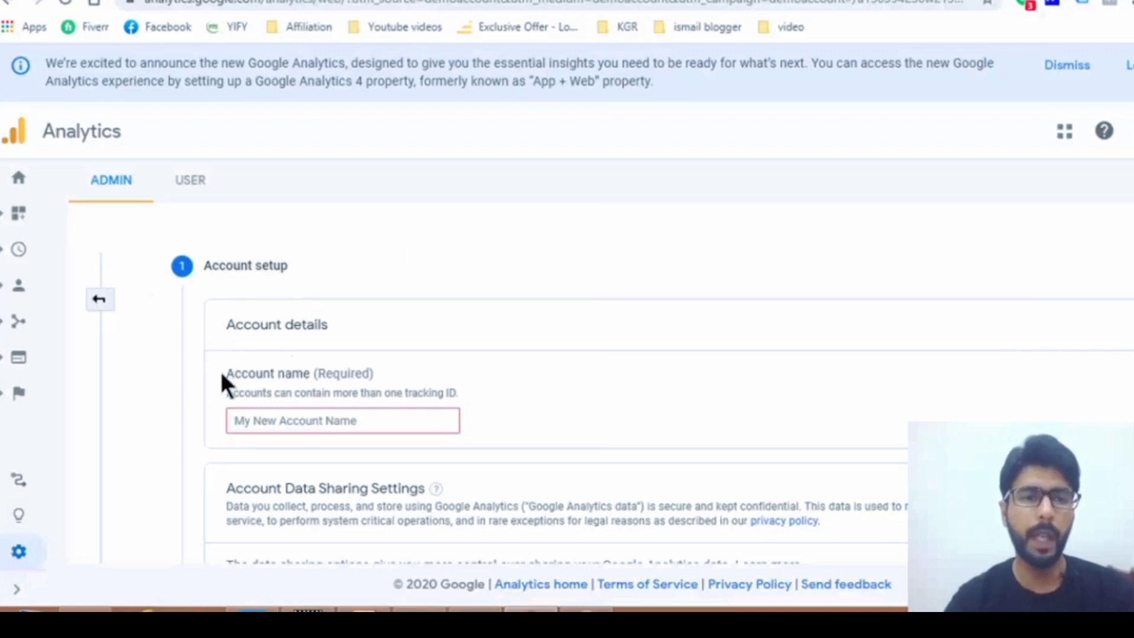
left_click_drag(221, 373, 317, 376)
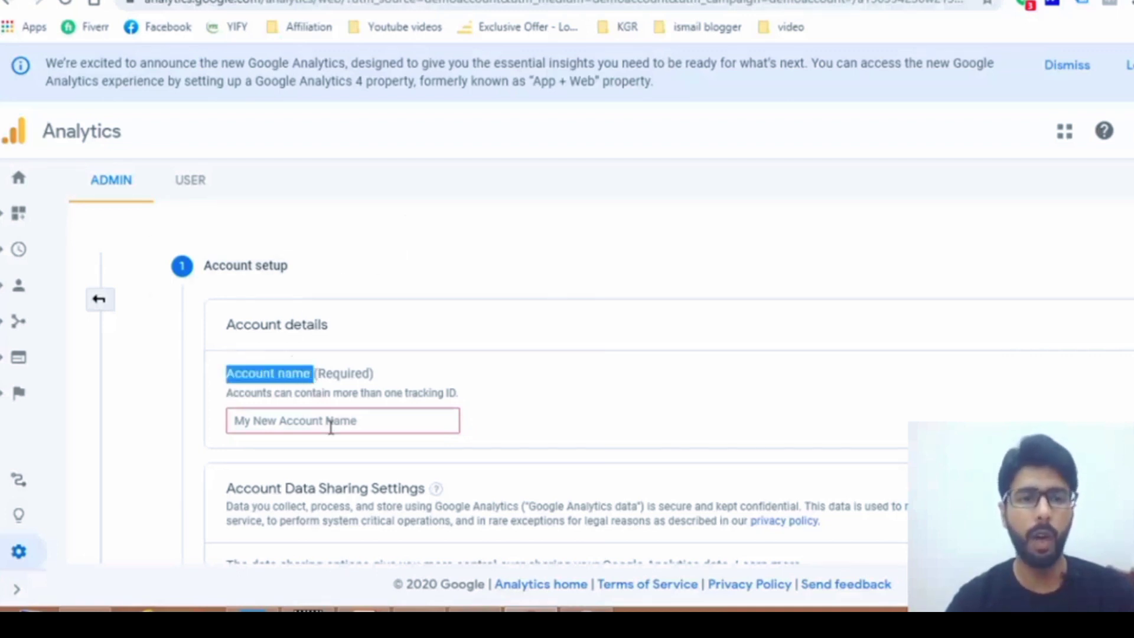
left_click(395, 420)
type("On")
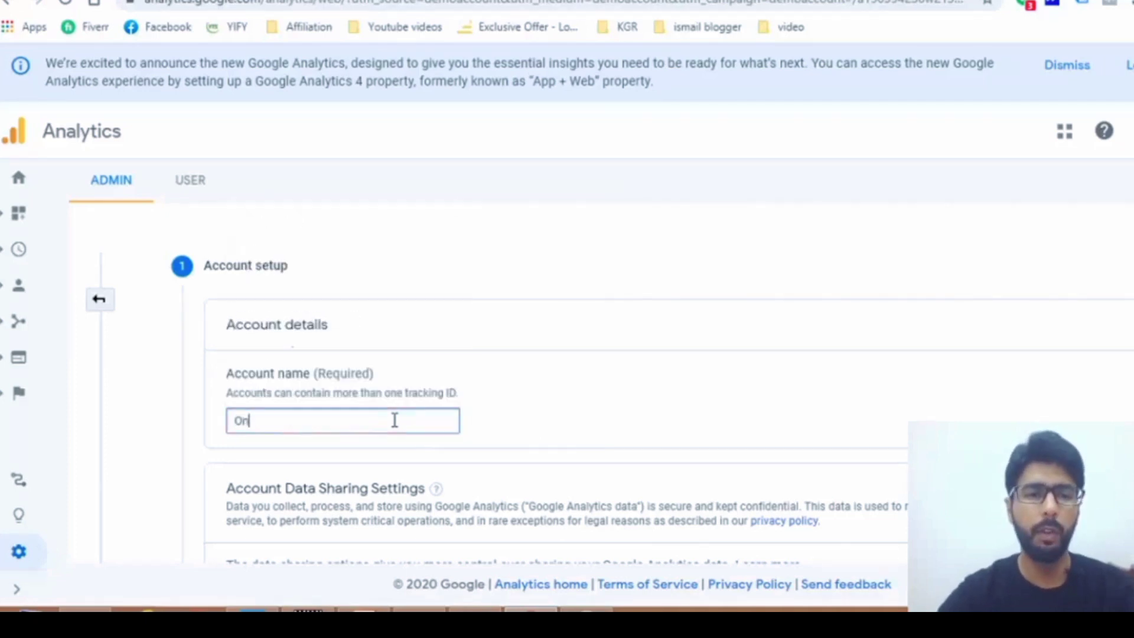
type("e Srt")
key("BackSpace")
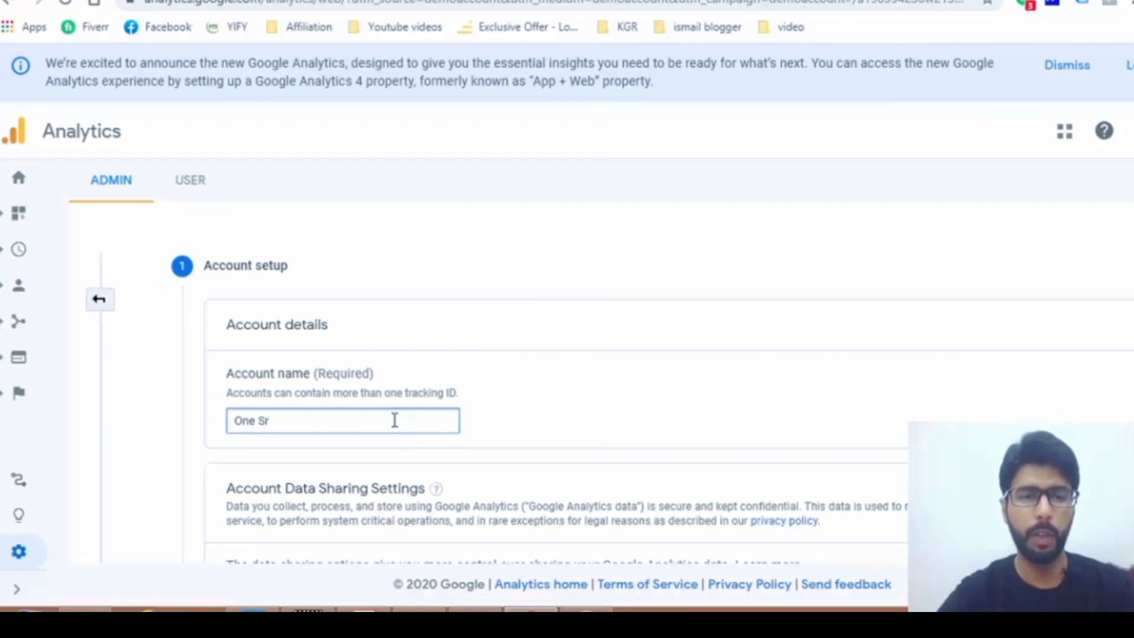
type("rtop")
key("BackSpace")
key("BackSpace")
key("BackSpace")
key("BackSpace")
key("BackSpace")
type("top Sh")
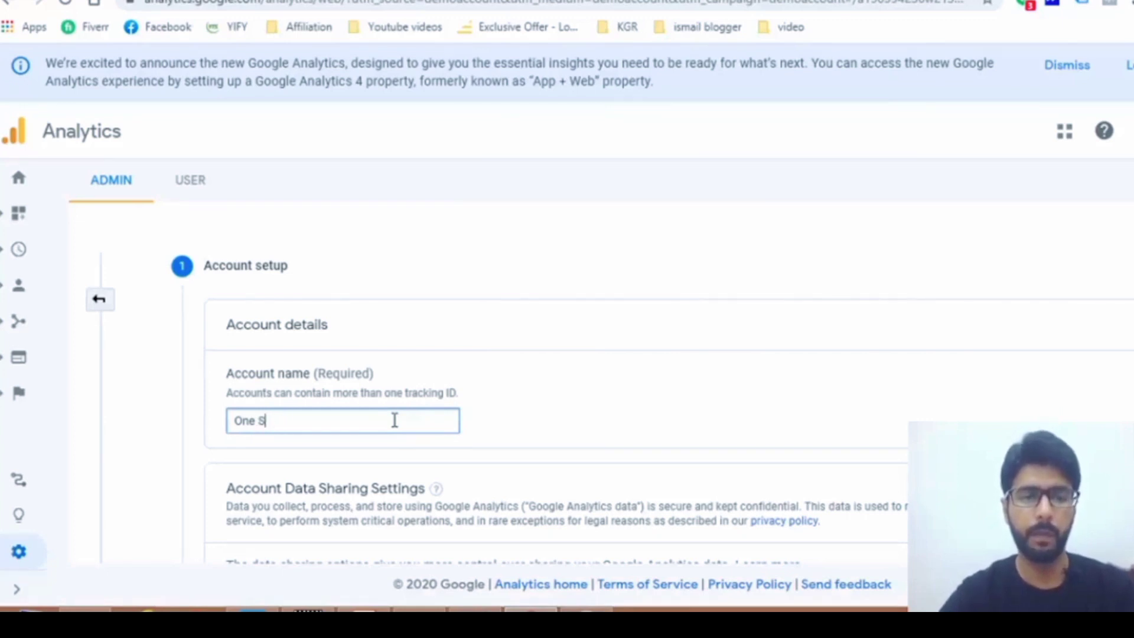
type("op")
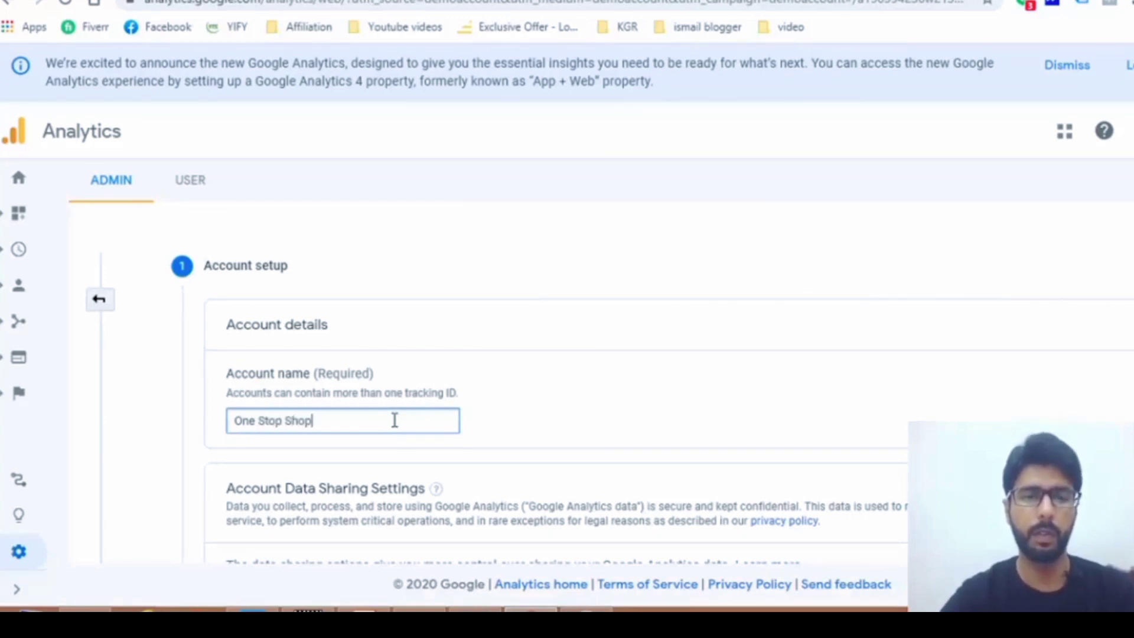
left_click(667, 420)
Accept the recommended data sharing settings and continue to the property setup
scroll(693, 416, "down", 6)
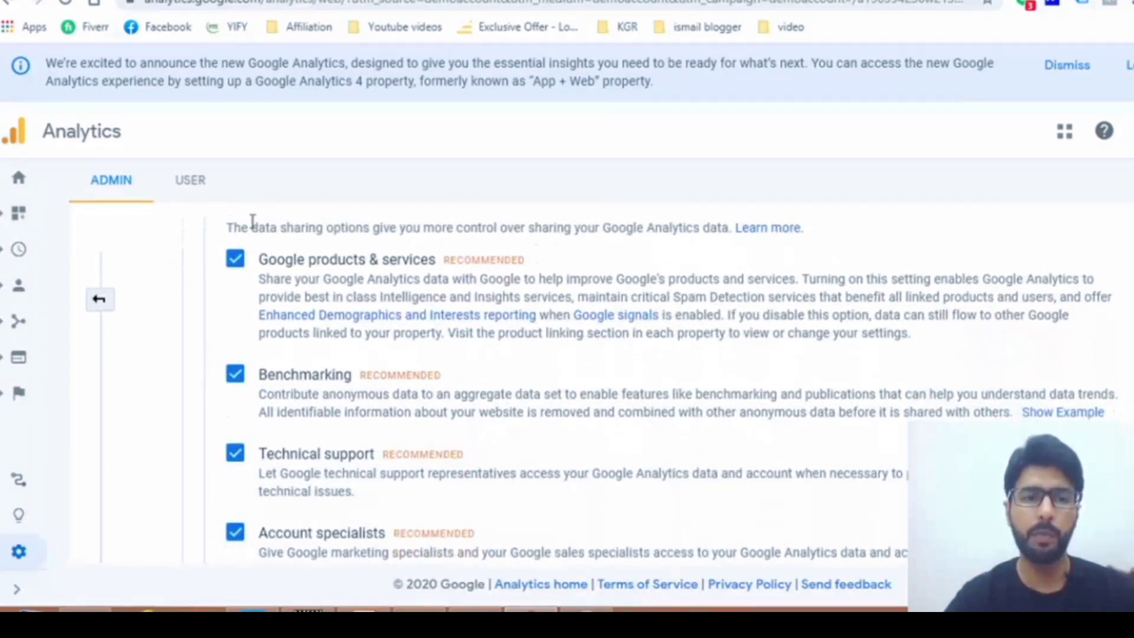
scroll(629, 336, "down", 6)
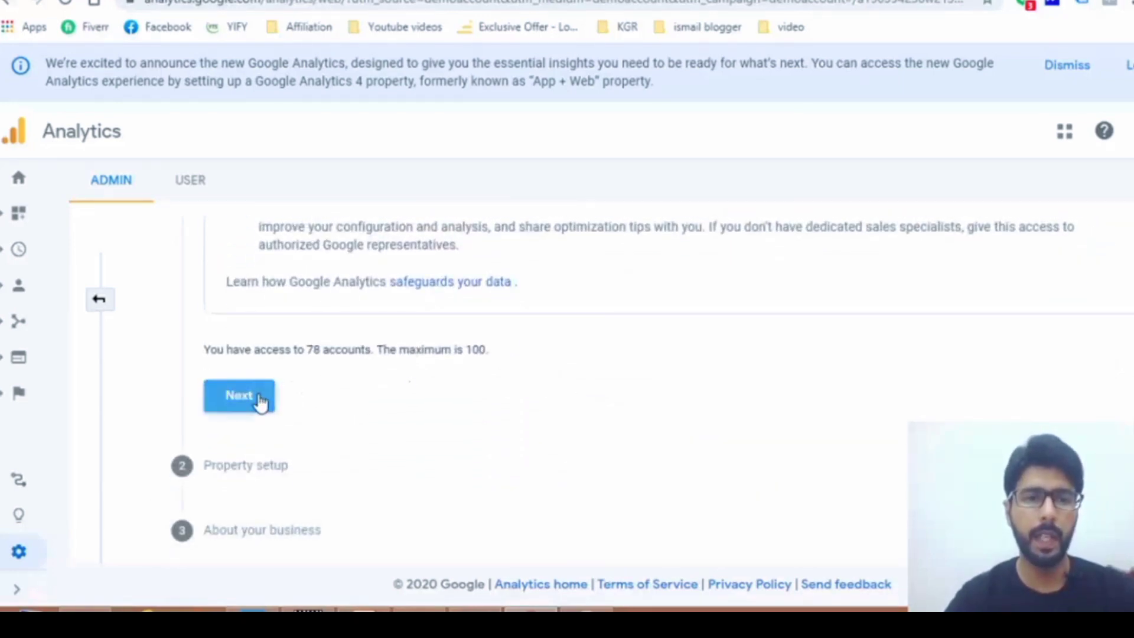
left_click(256, 400)
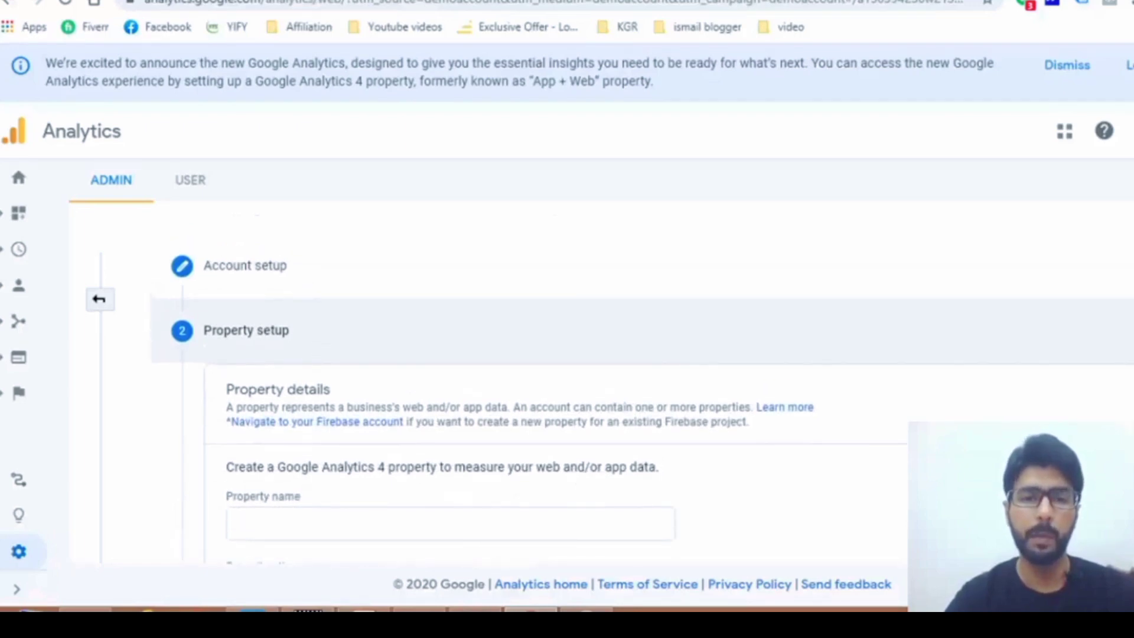
scroll(625, 355, "down", 2)
left_click(268, 395)
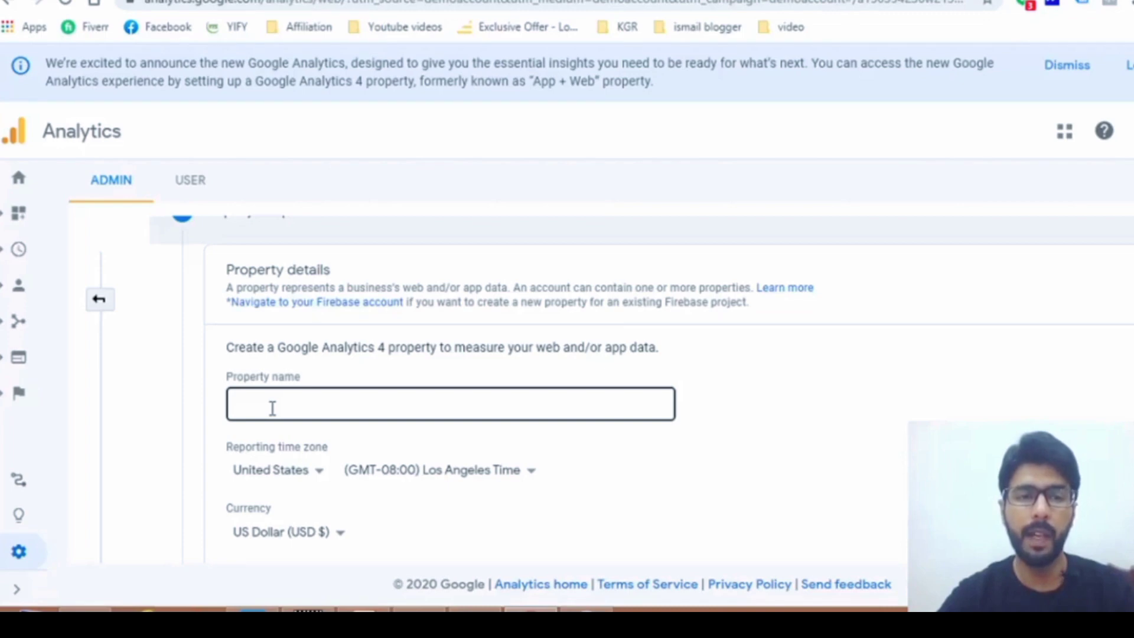
left_click(272, 407)
type("www.se")
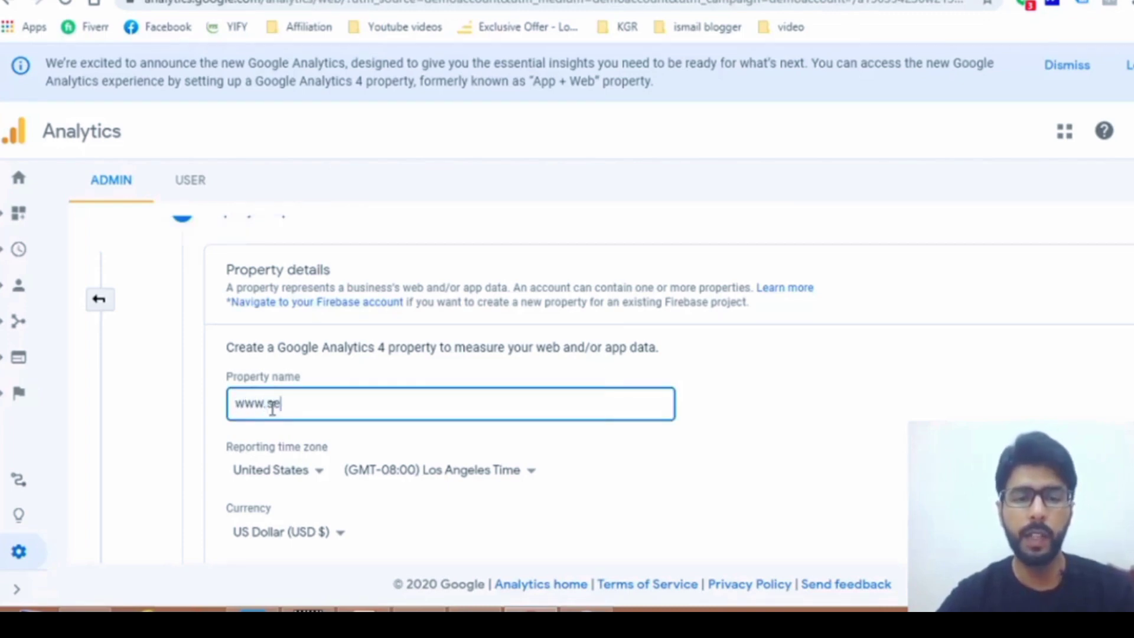
type("rvicebusi")
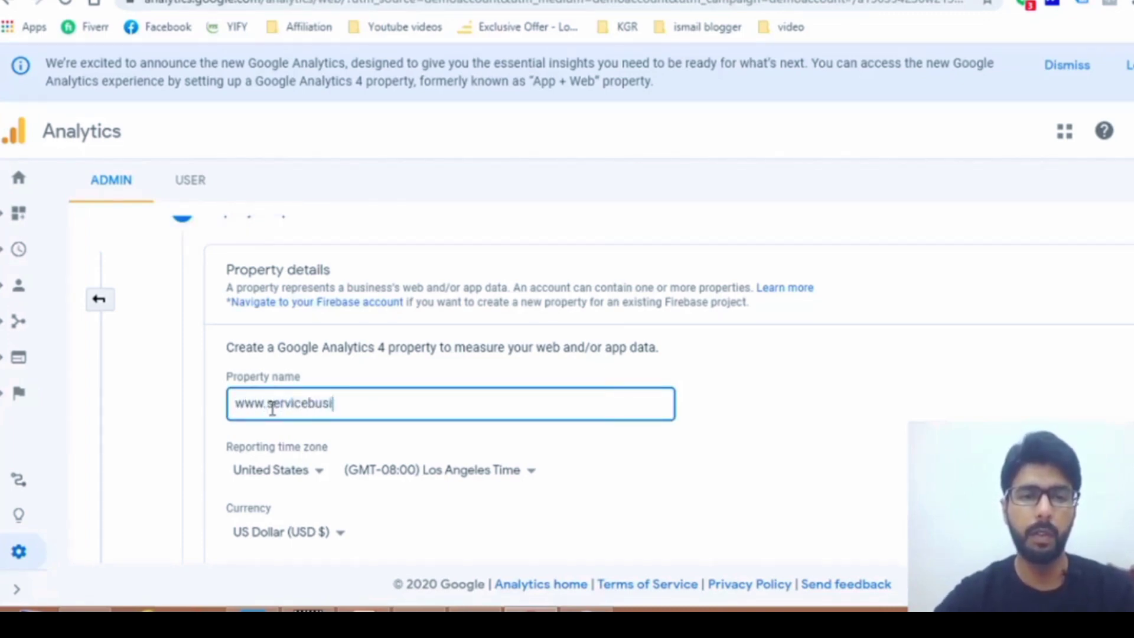
type("ness.com")
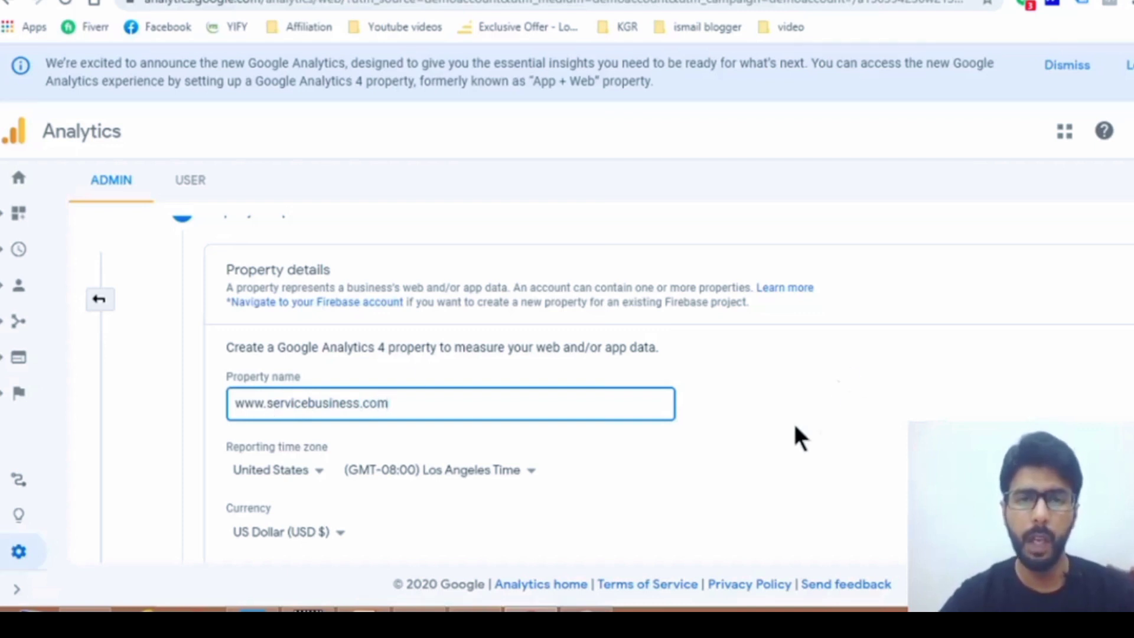
left_click(800, 438)
Look through the currencies offered for the property
scroll(567, 384, "down", 2)
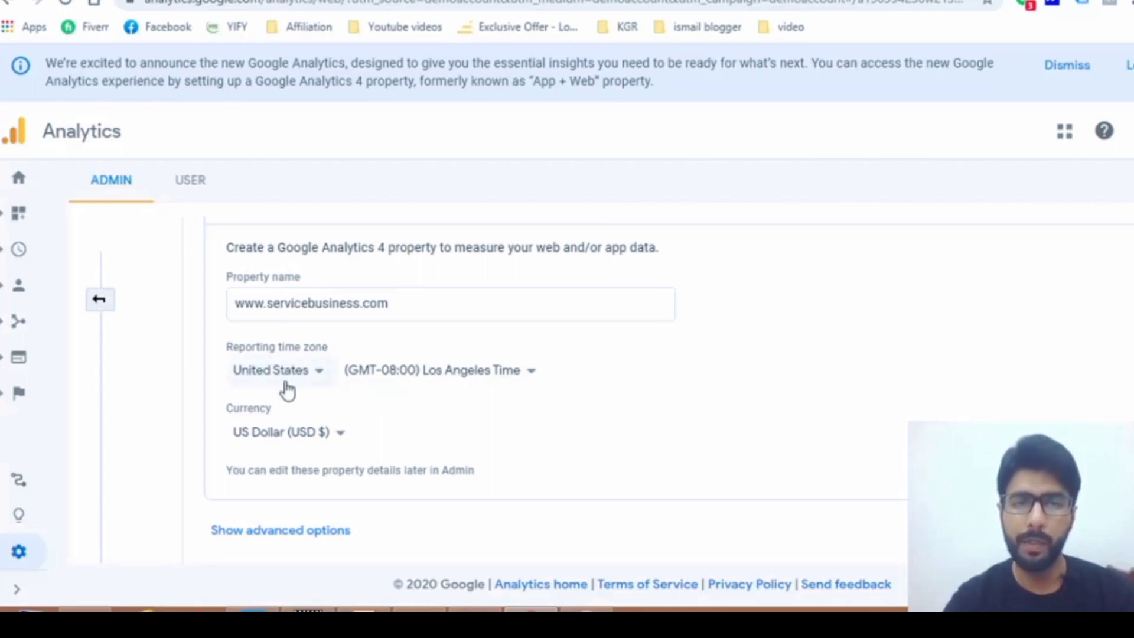
left_click(294, 437)
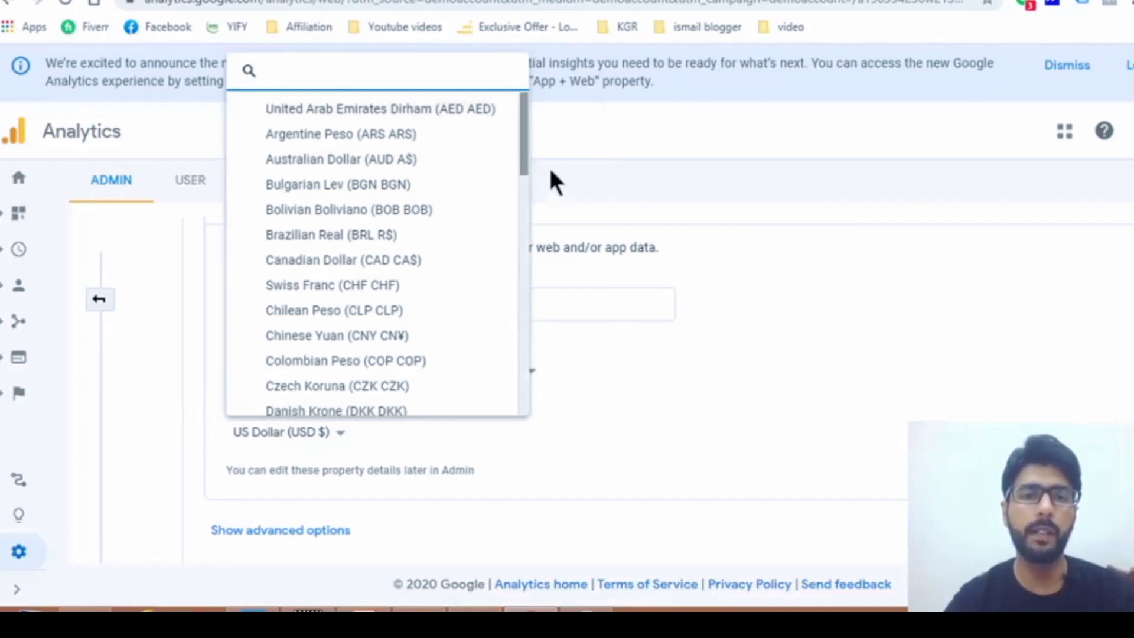
left_click(569, 183)
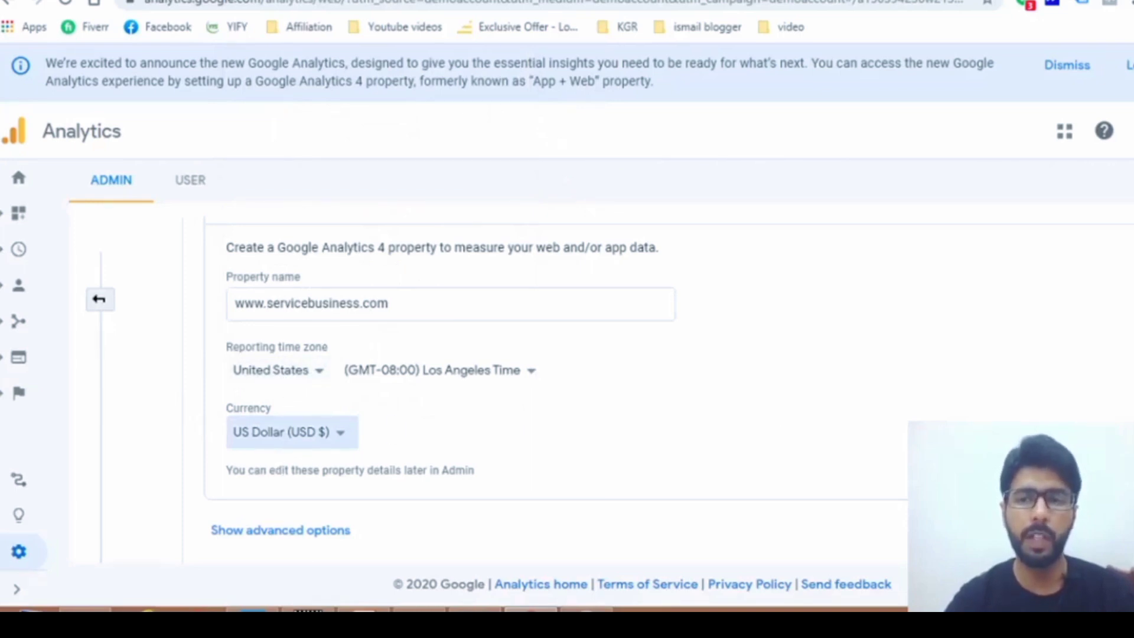
Show the advanced property options and turn on creation of a Universal Analytics property
scroll(650, 390, "down", 2)
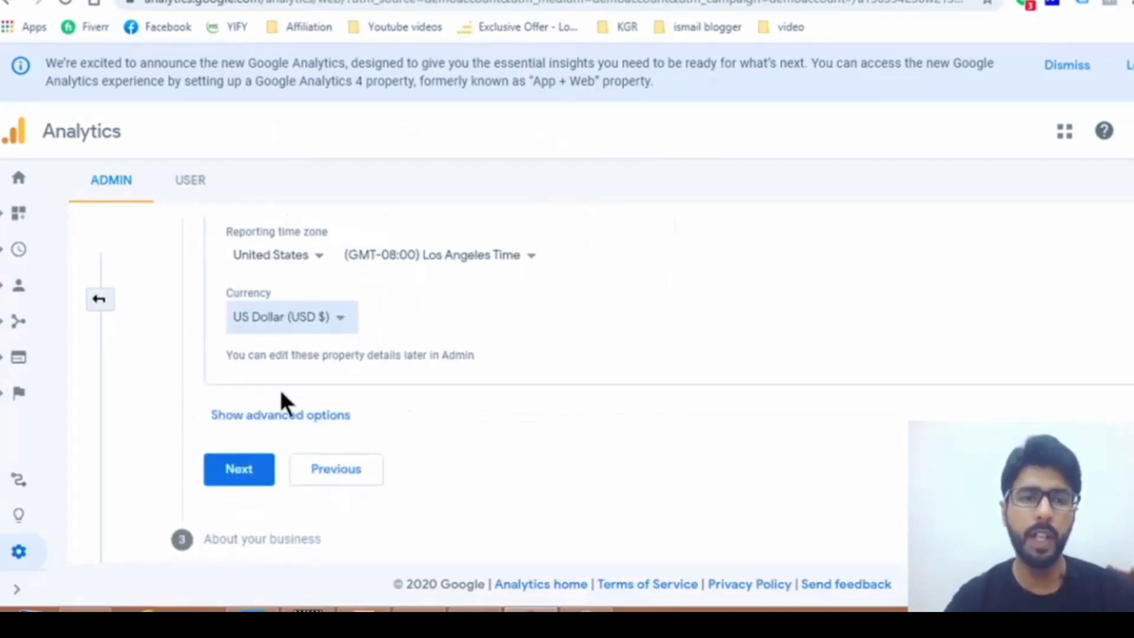
left_click(281, 414)
scroll(646, 431, "down", 1)
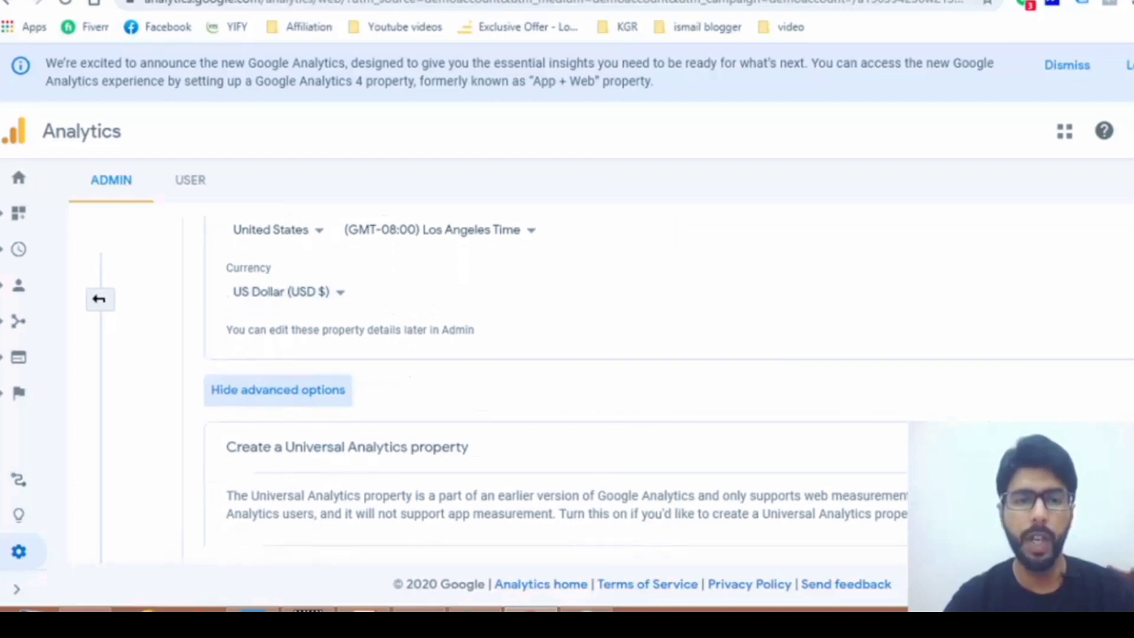
left_click_drag(283, 422, 506, 420)
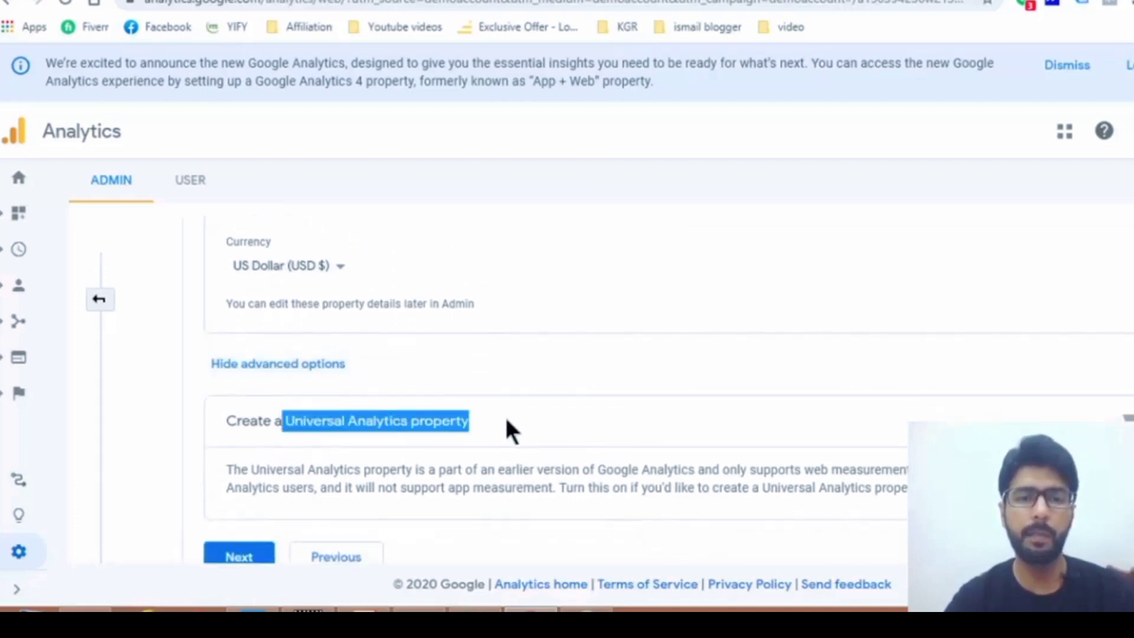
left_click(1122, 417)
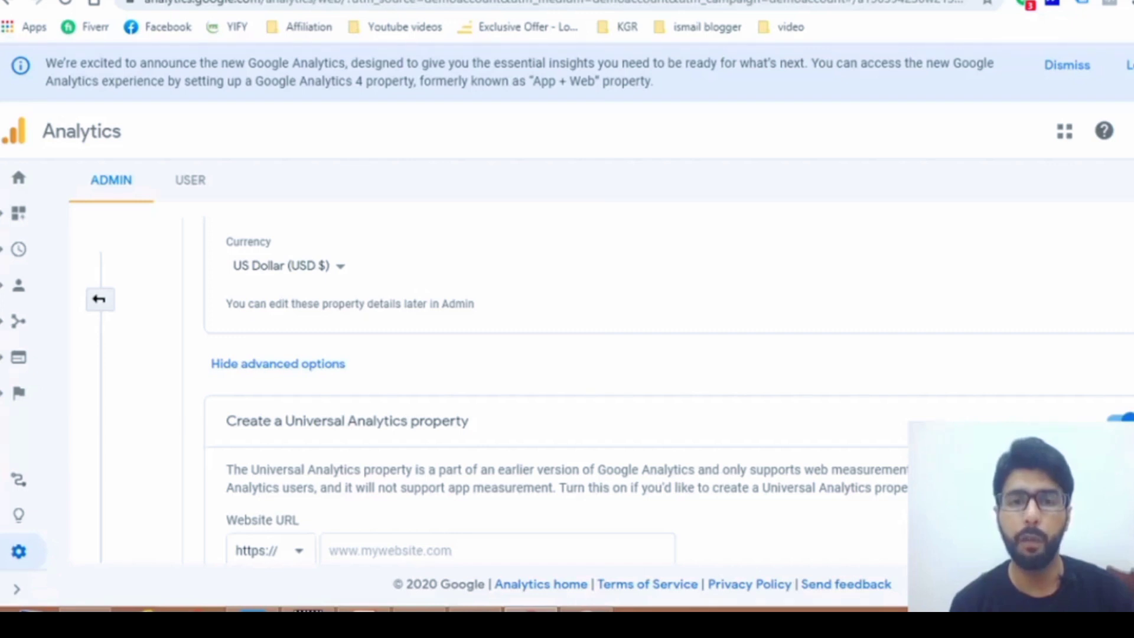
scroll(716, 446, "up", 5)
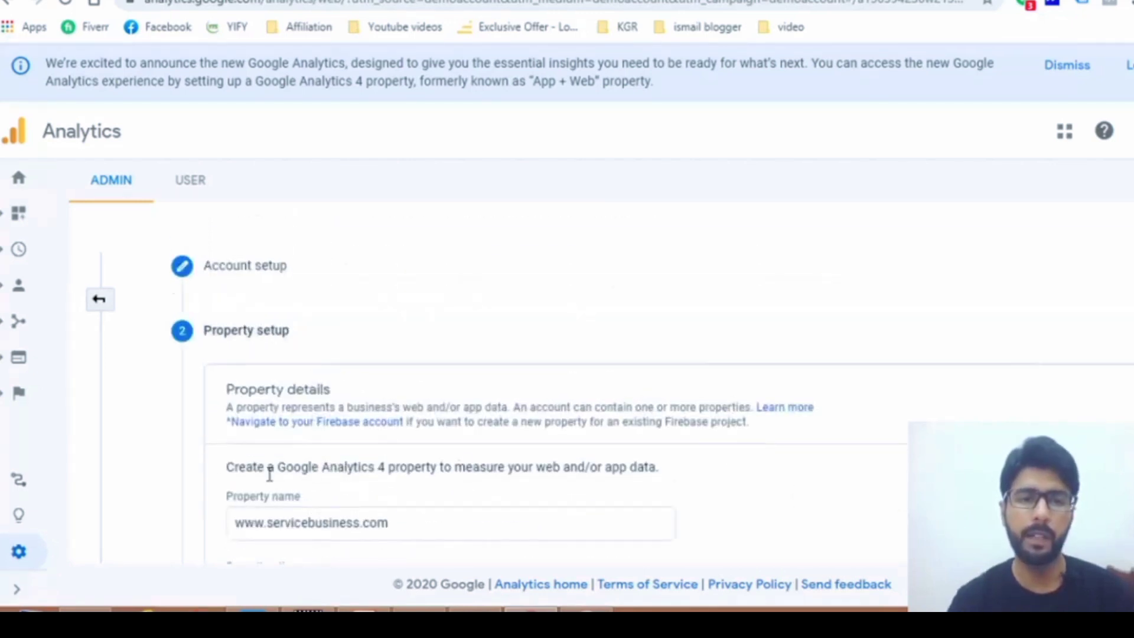
left_click_drag(229, 469, 437, 473)
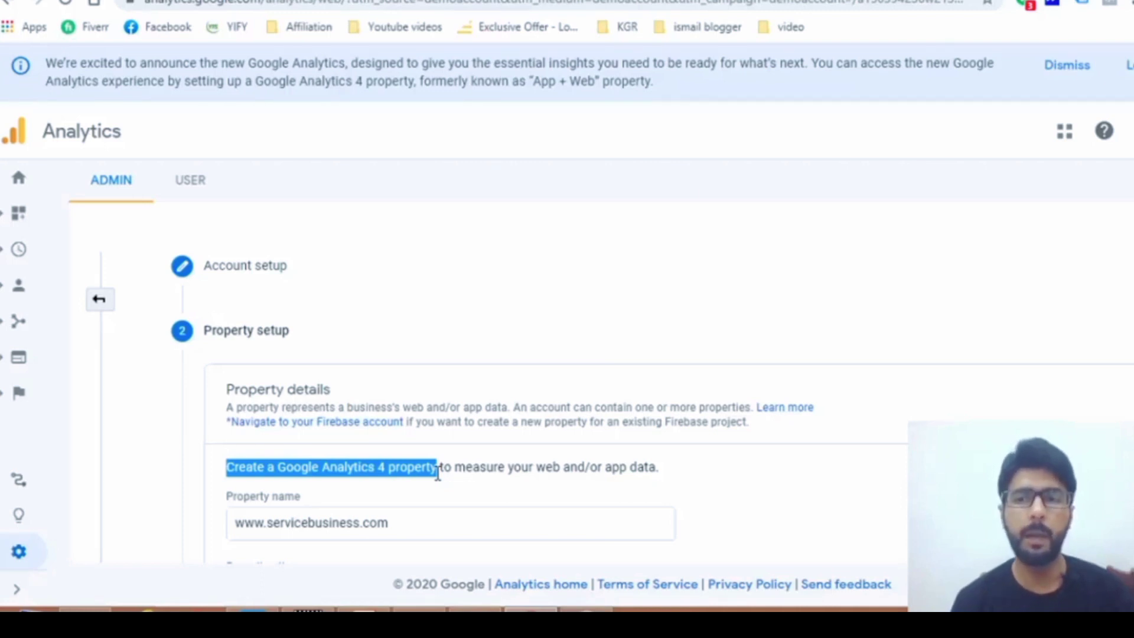
scroll(438, 473, "down", 6)
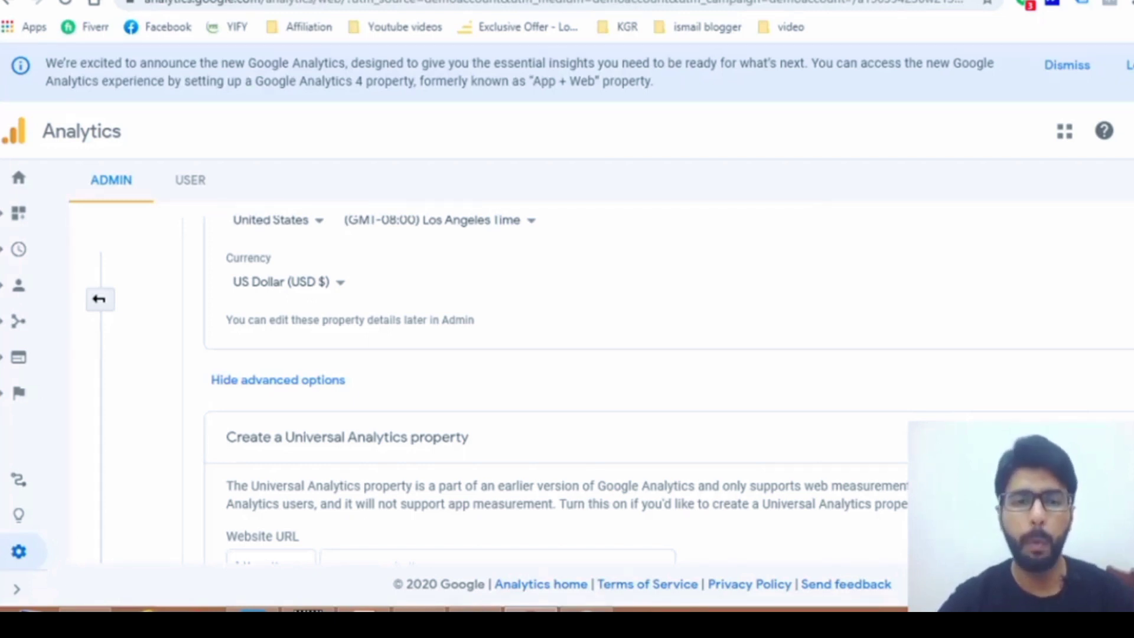
scroll(419, 385, "down", 3)
left_click(419, 386)
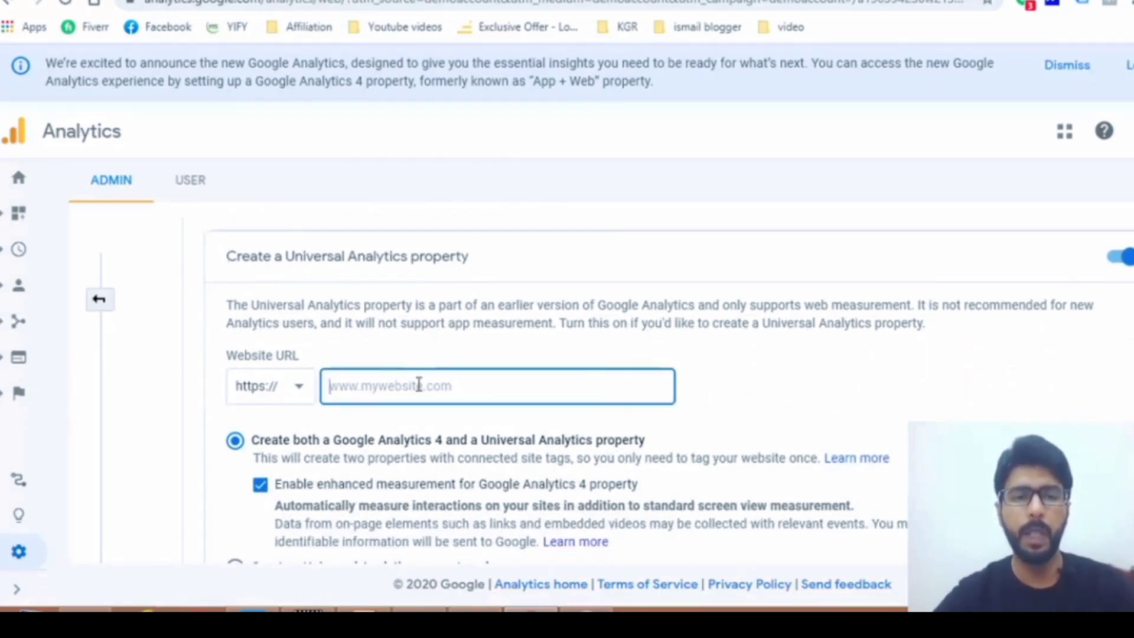
type("www.s")
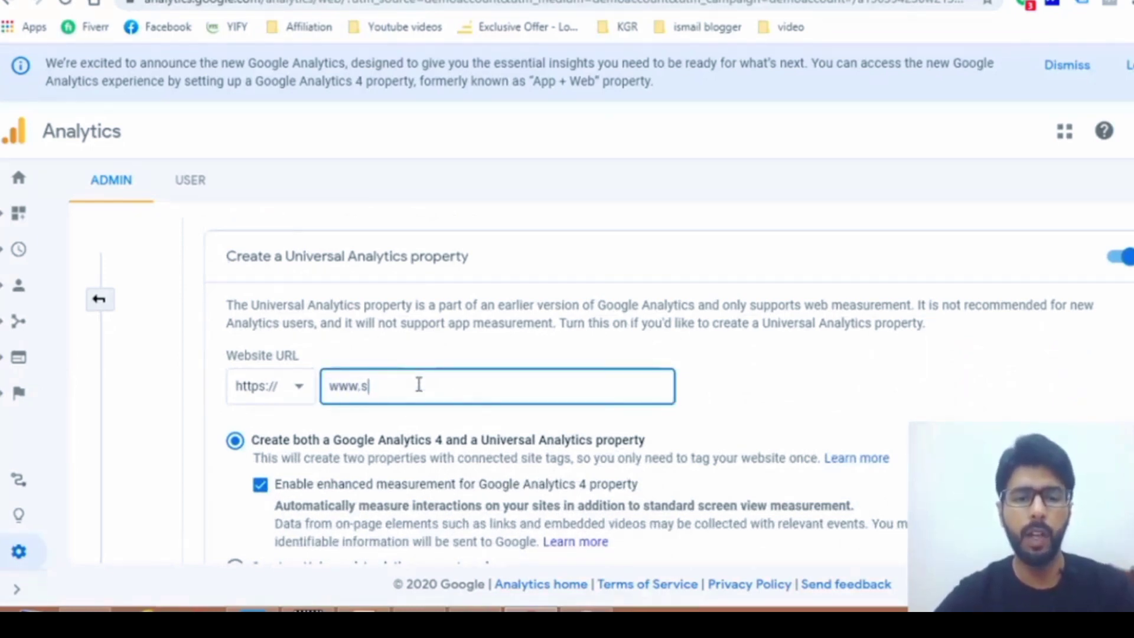
type("ervicebusiness")
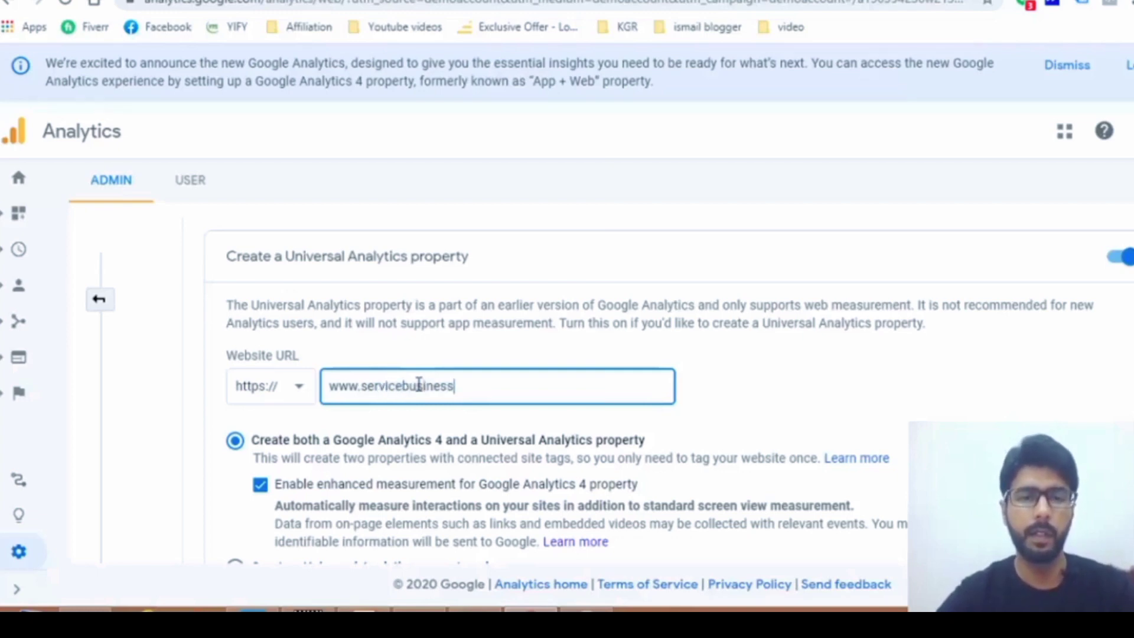
type(".com")
key("ctrl+shift+Left")
key("ctrl+shift+Left")
key("ctrl+shift+Left")
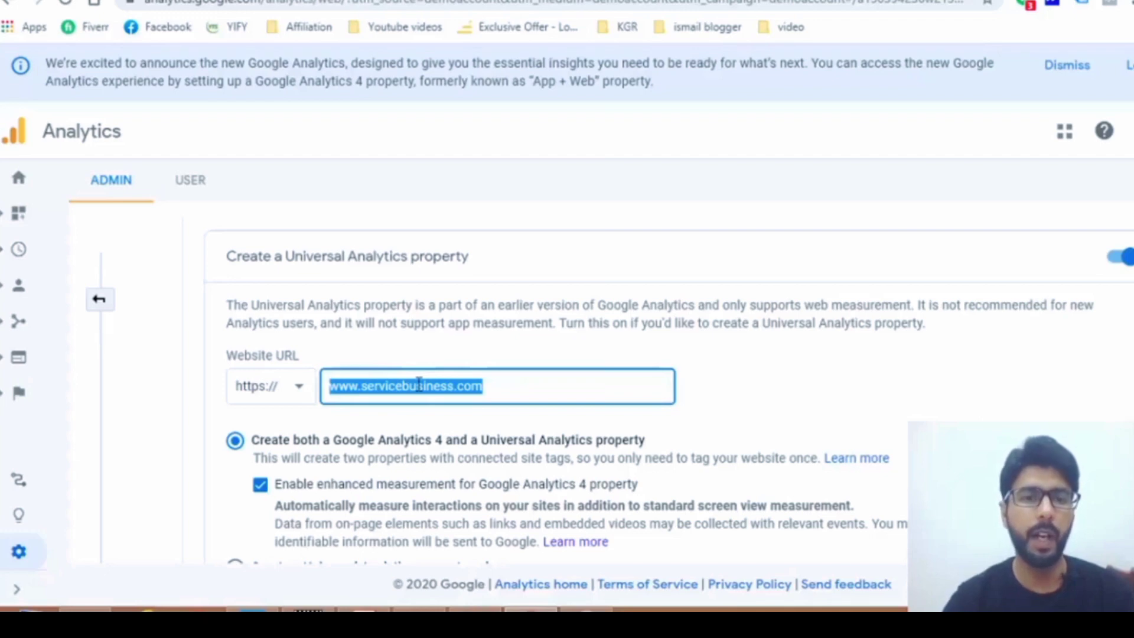
left_click(730, 387)
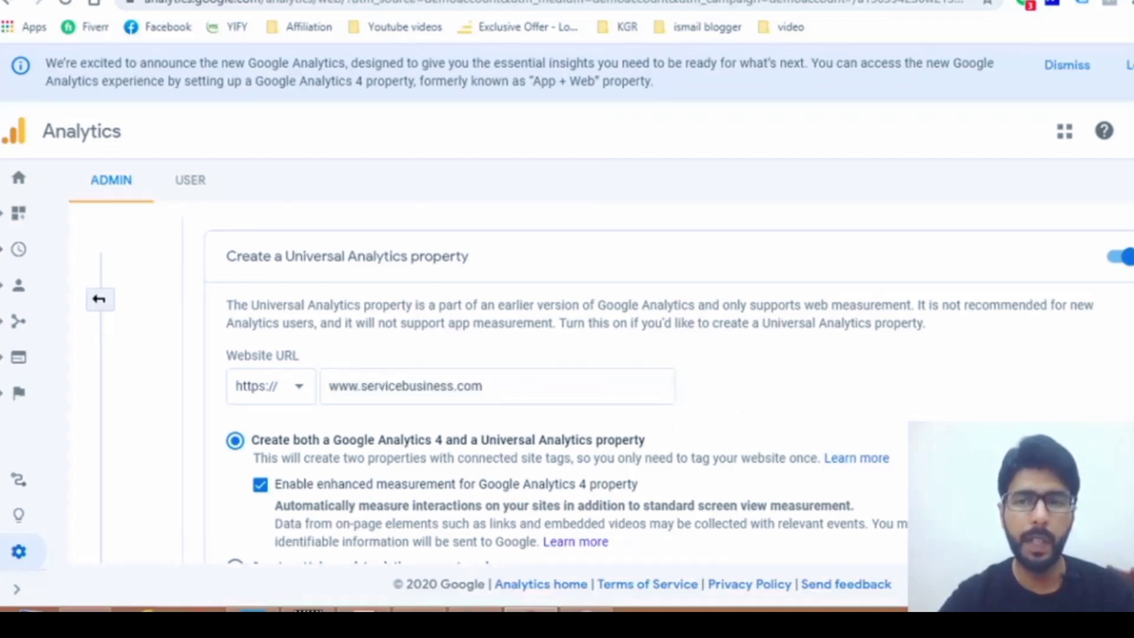
Choose to create a Universal Analytics property only and continue to the business information
scroll(520, 413, "down", 2)
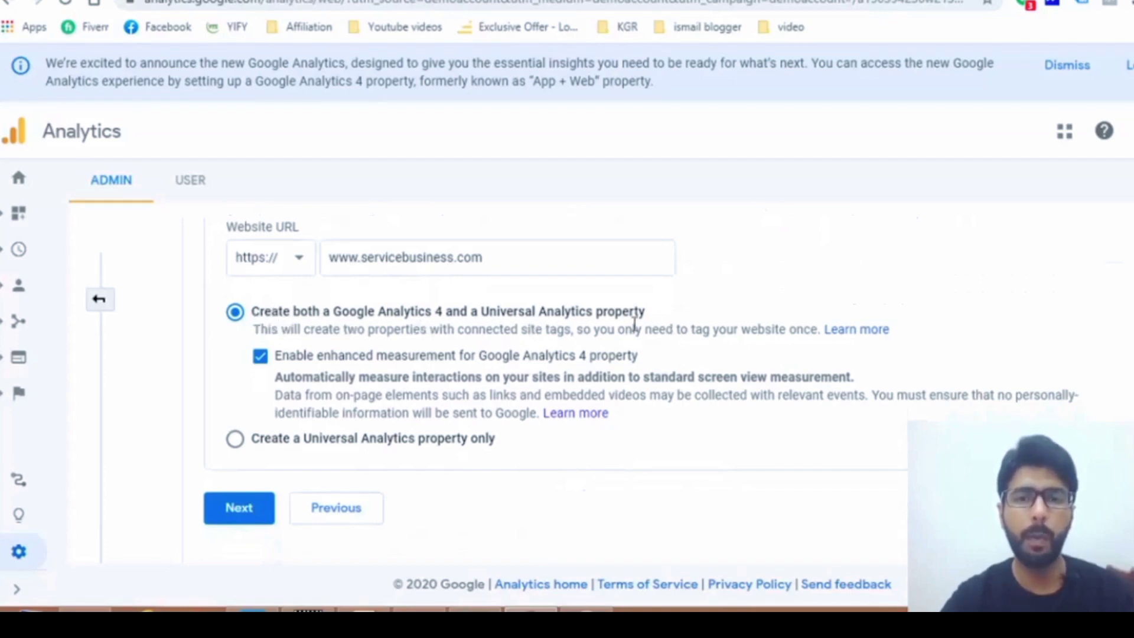
left_click(235, 440)
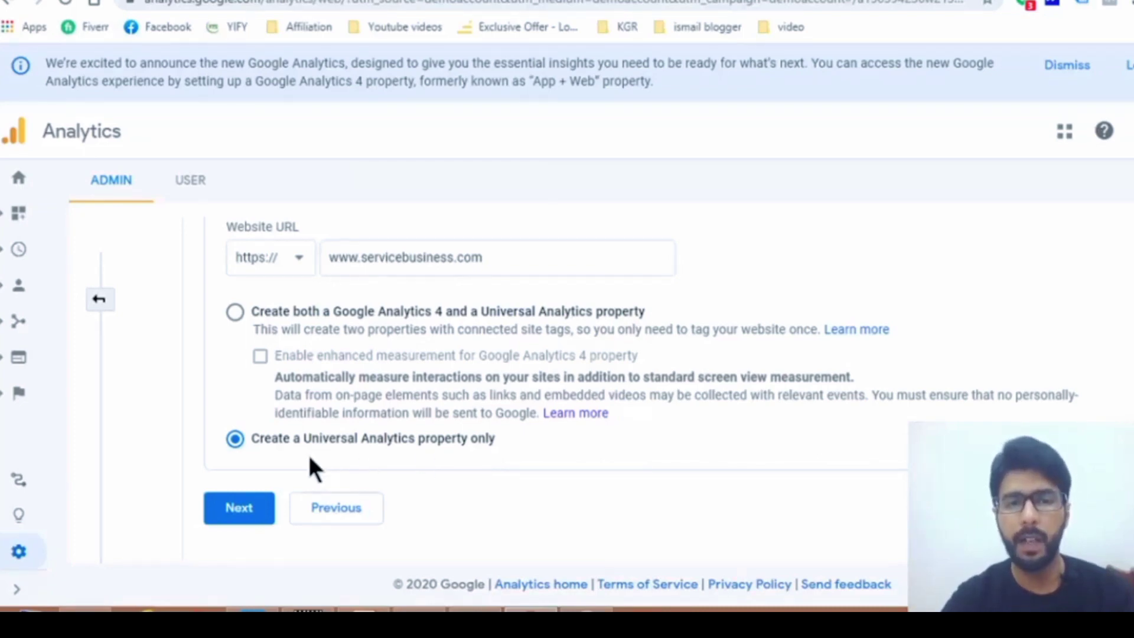
left_click(249, 510)
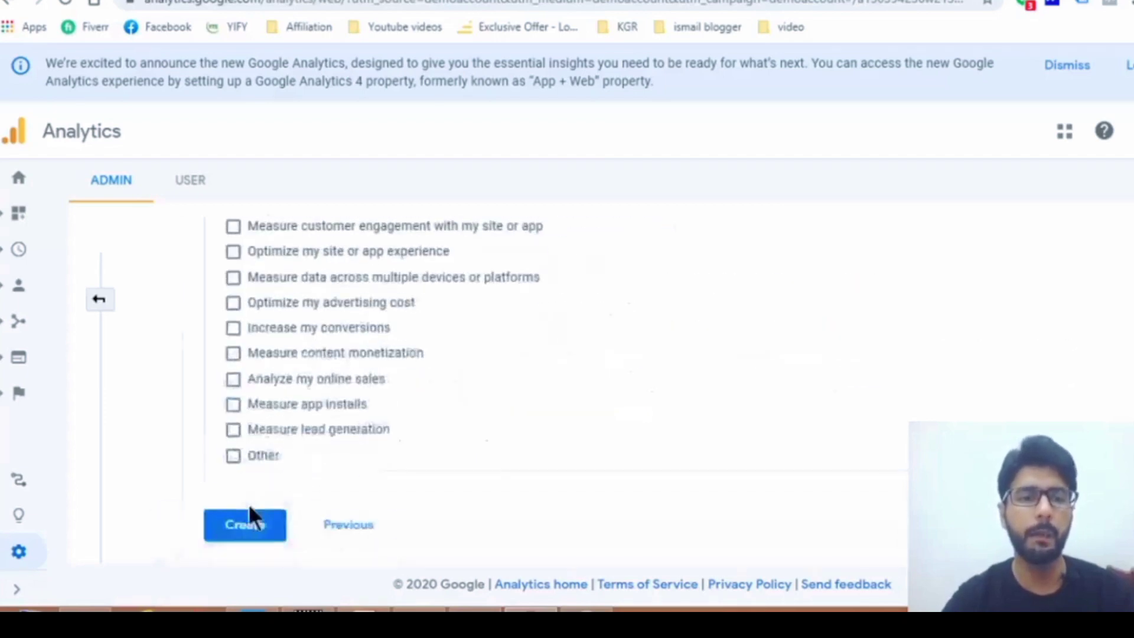
Set the business's industry category to Shopping and its size to Small - 1 to 10 employees
scroll(642, 392, "up", 6)
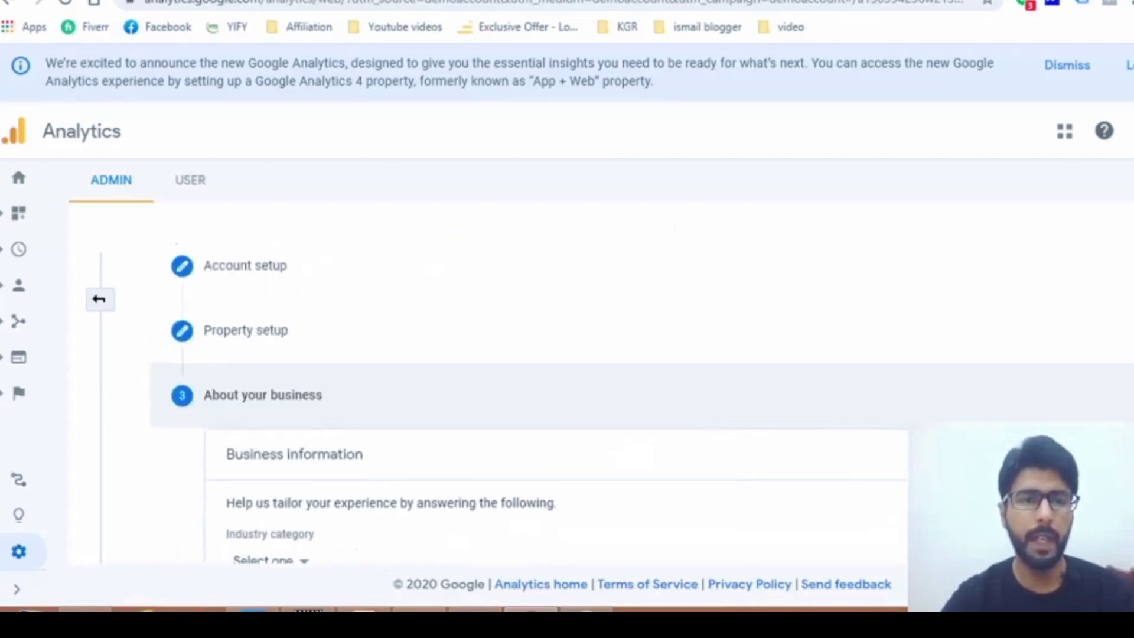
scroll(643, 392, "down", 3)
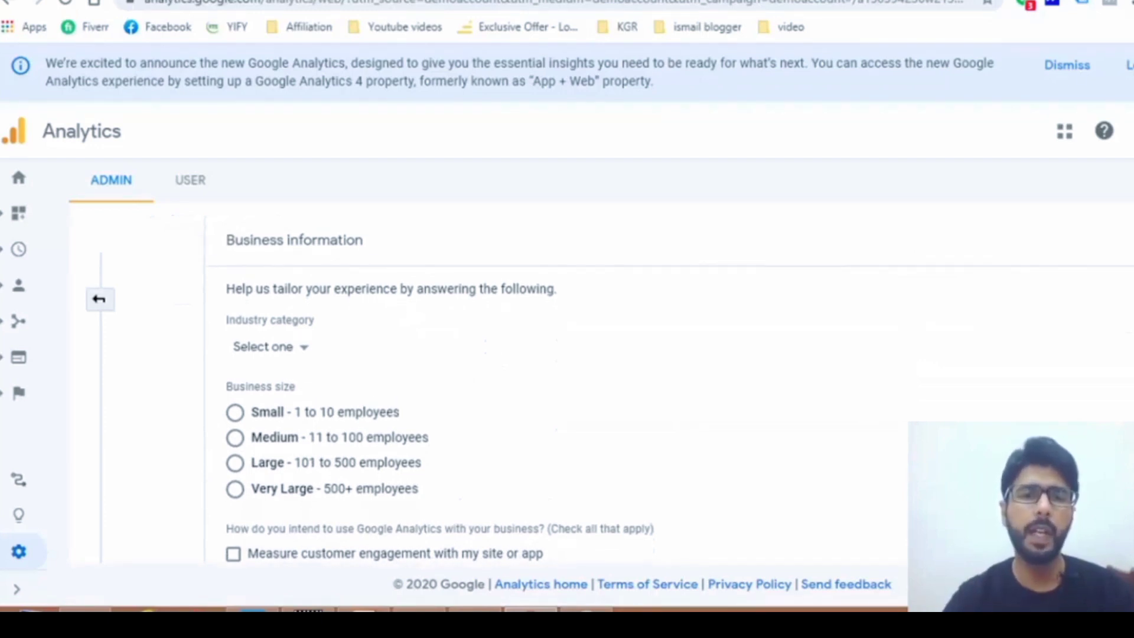
left_click(285, 349)
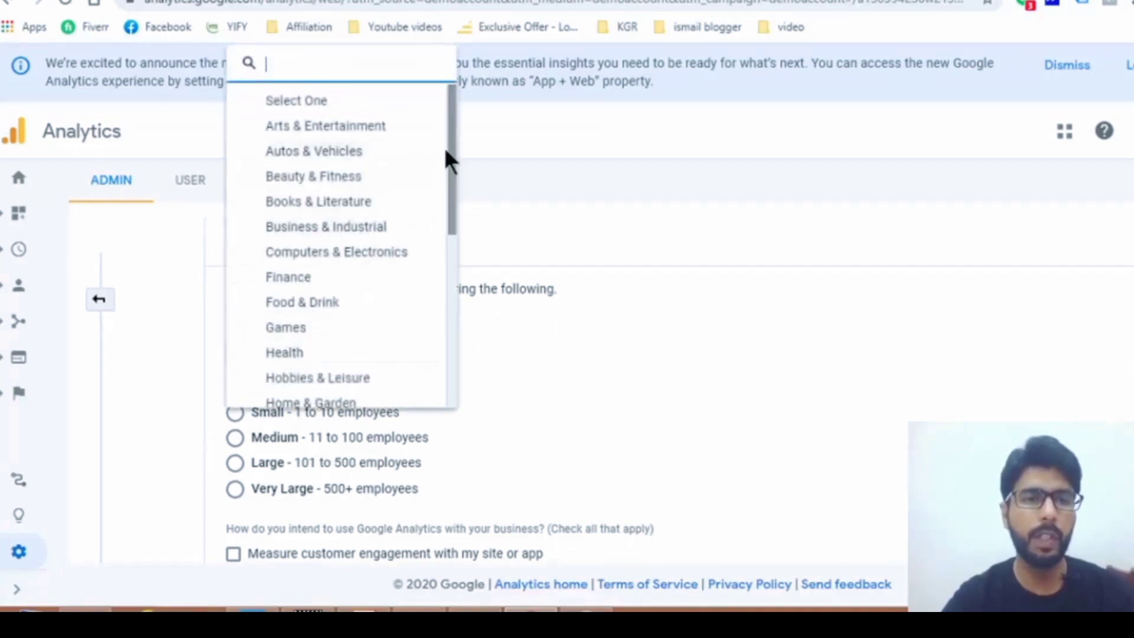
left_click_drag(449, 164, 450, 310)
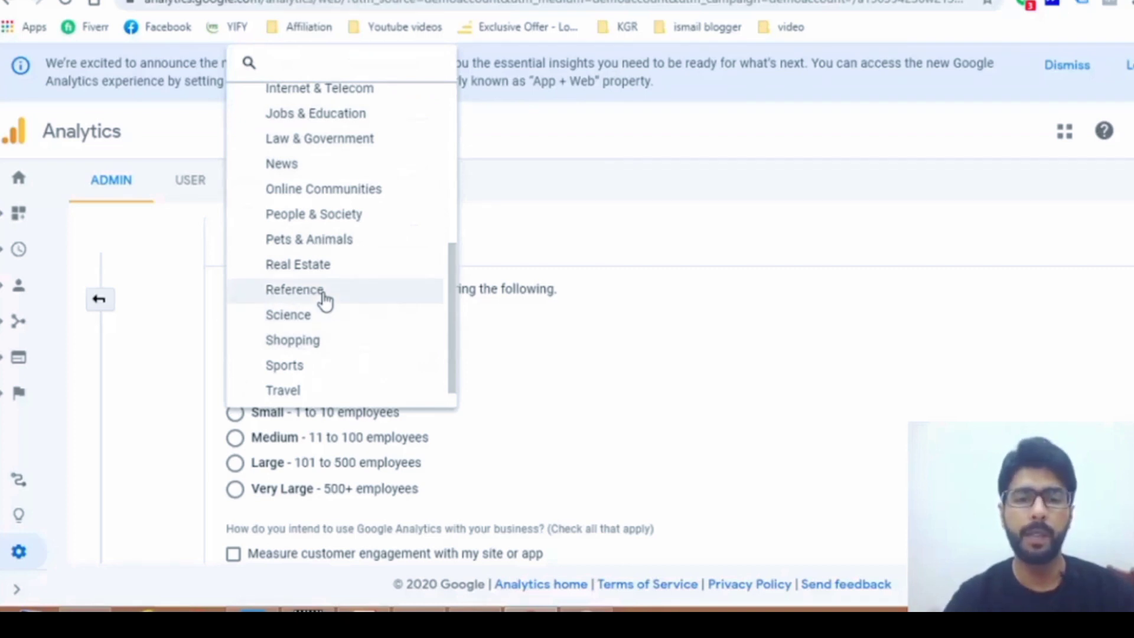
left_click(305, 348)
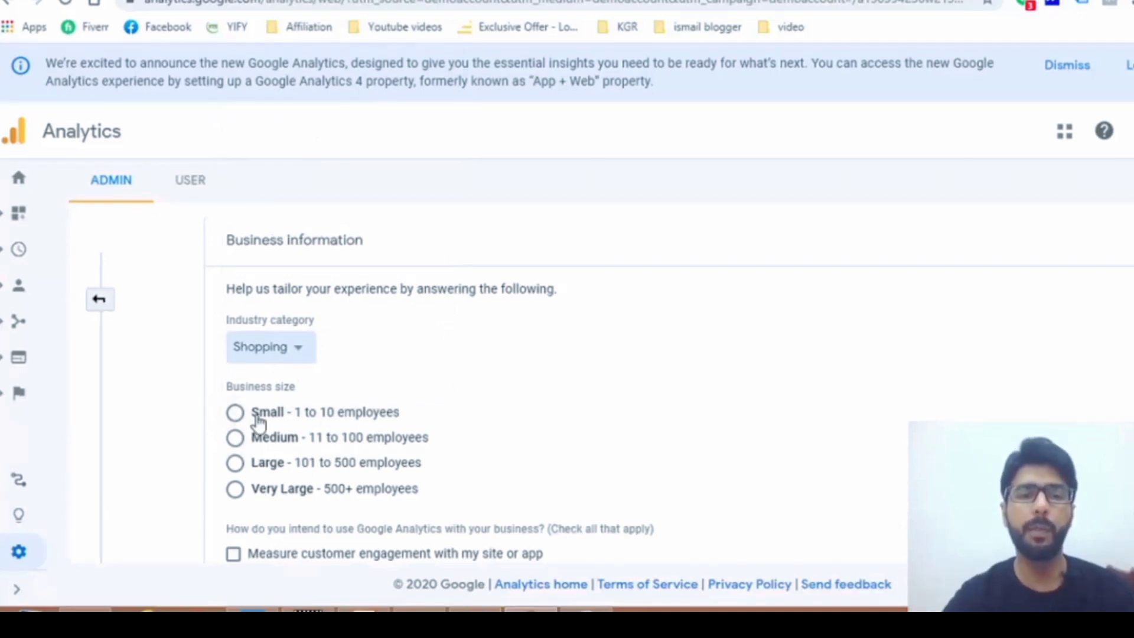
left_click(237, 415)
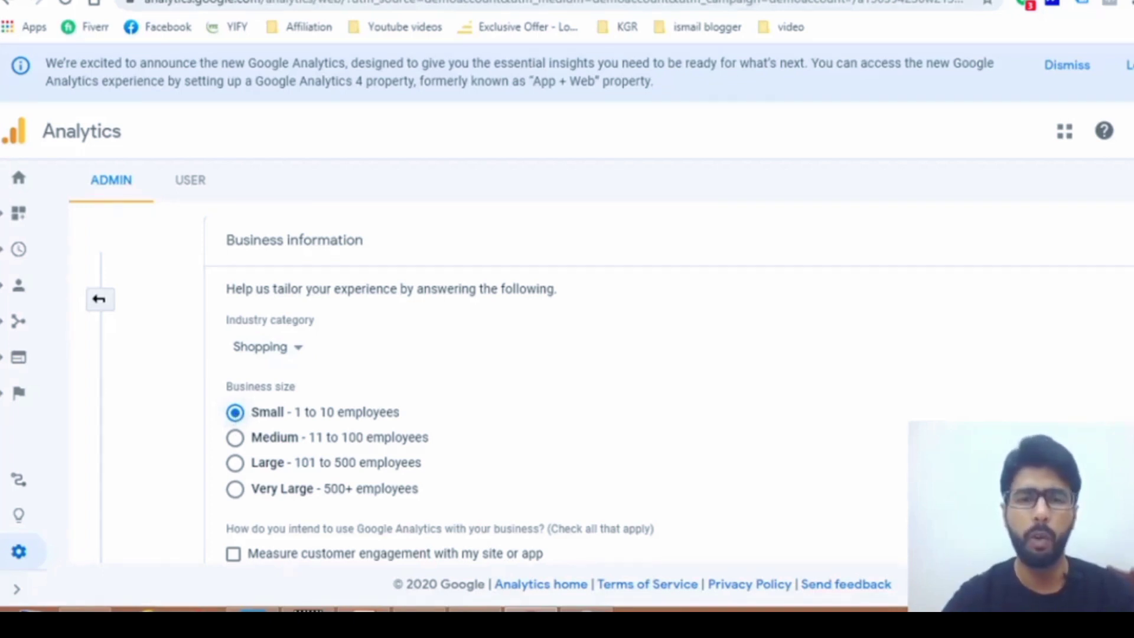
Select every intended use of Google Analytics from measuring customer engagement through measuring lead generation, leaving out Other
scroll(555, 390, "down", 5)
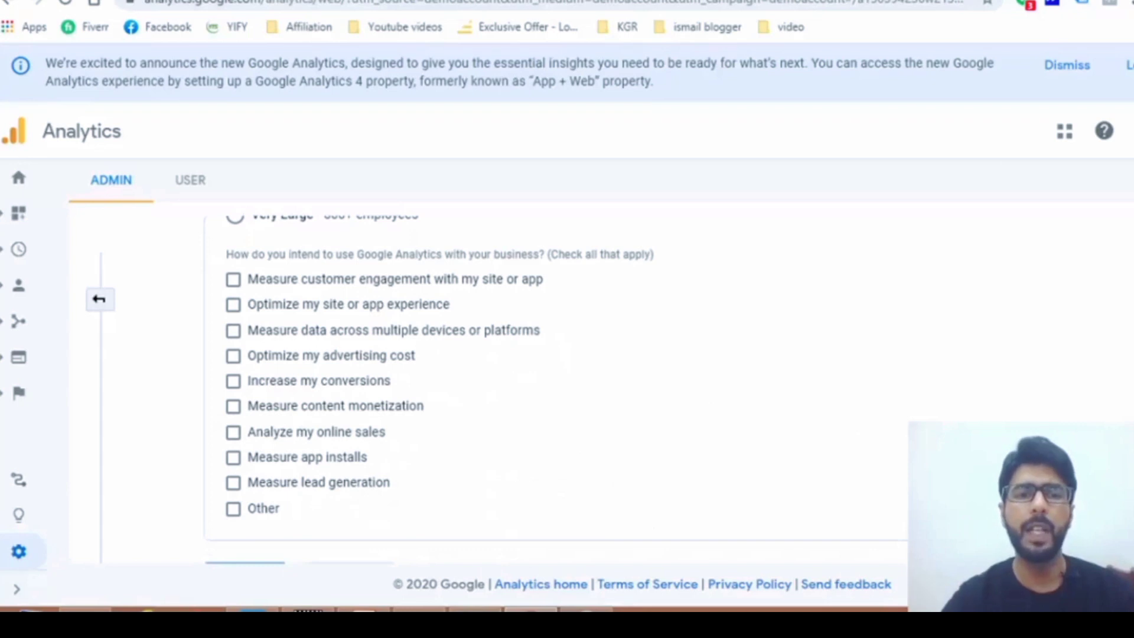
left_click(234, 279)
left_click(234, 305)
left_click(233, 330)
left_click(234, 357)
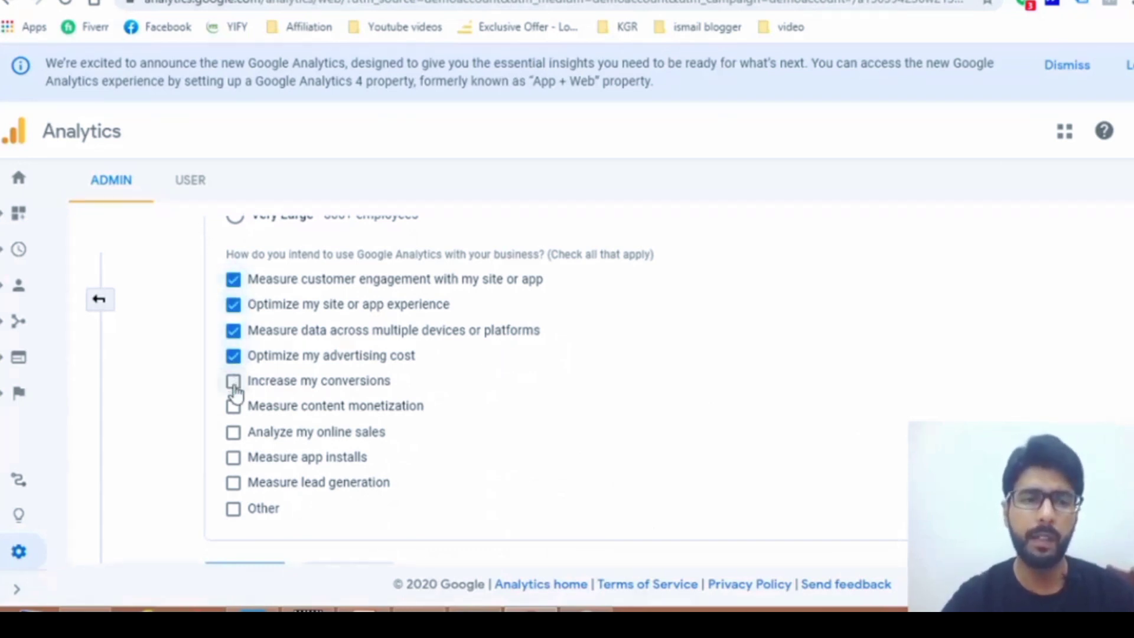
left_click(233, 382)
left_click(234, 409)
left_click(233, 433)
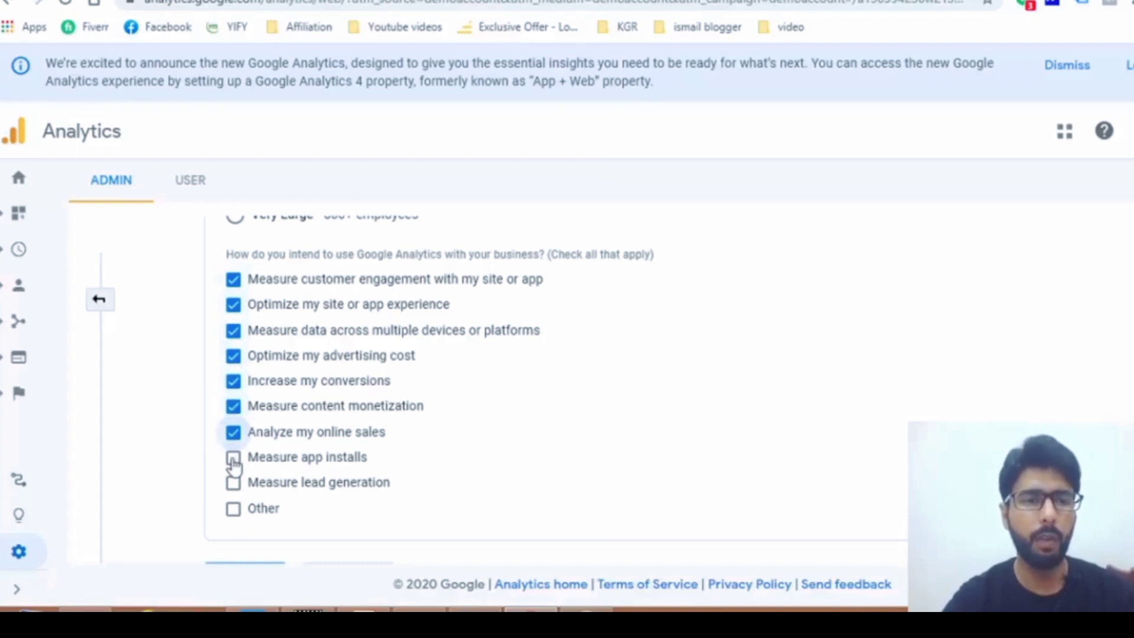
left_click(233, 458)
left_click(233, 483)
Create the account and accept the United States terms of service, including the GDPR Data Processing Terms and the Measurement Controller-Controller Data Protection Terms
scroll(808, 464, "down", 2)
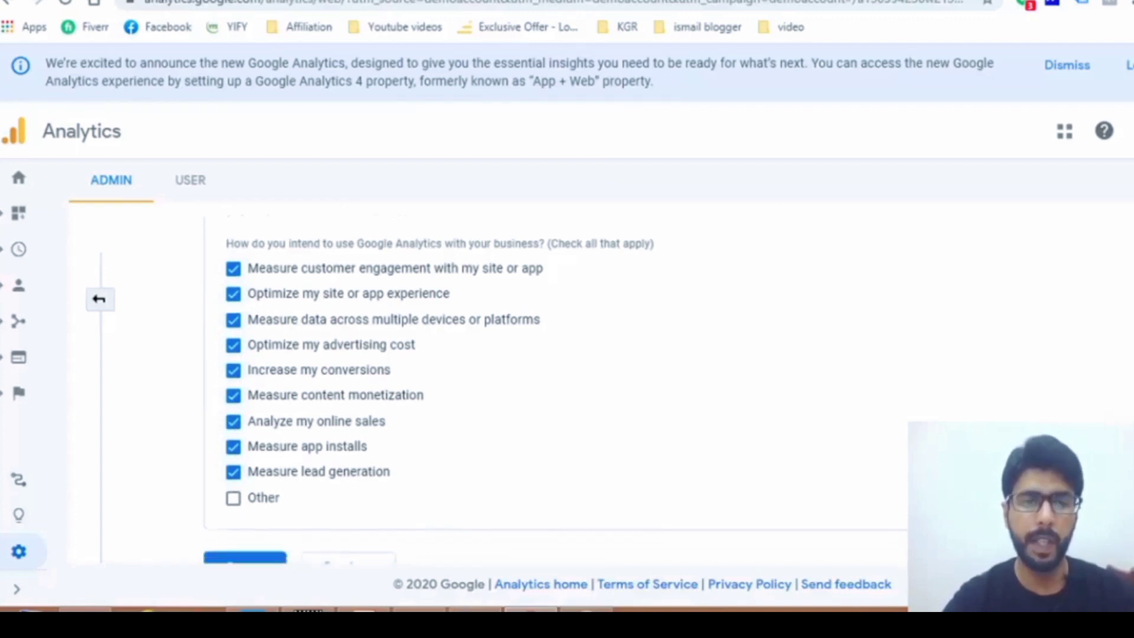
left_click(251, 524)
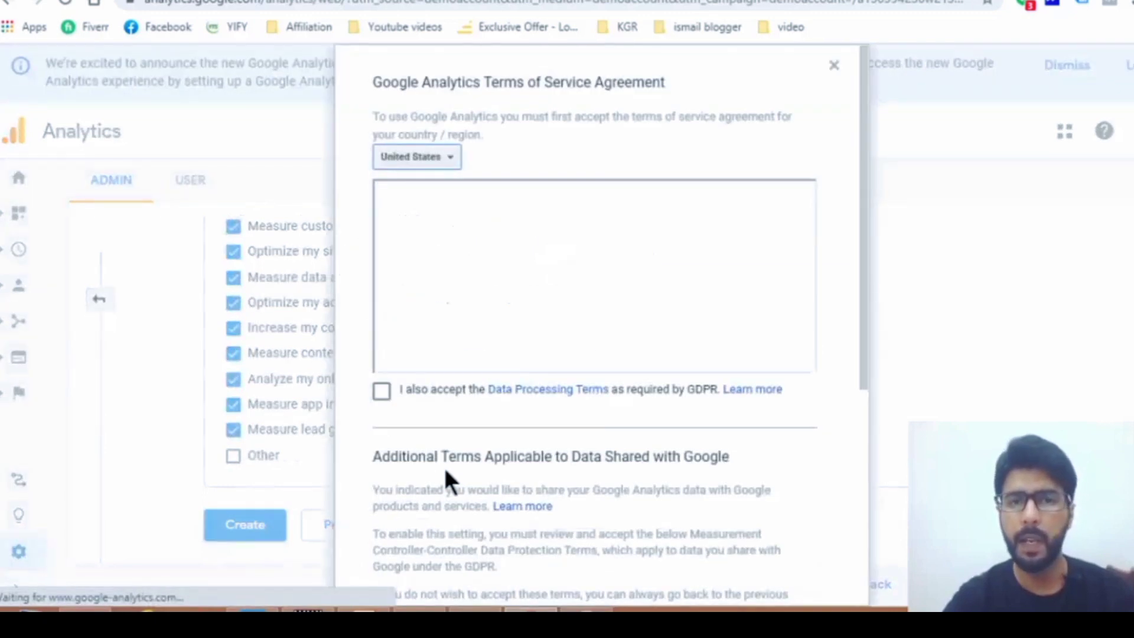
left_click(382, 393)
left_click_drag(859, 253, 859, 286)
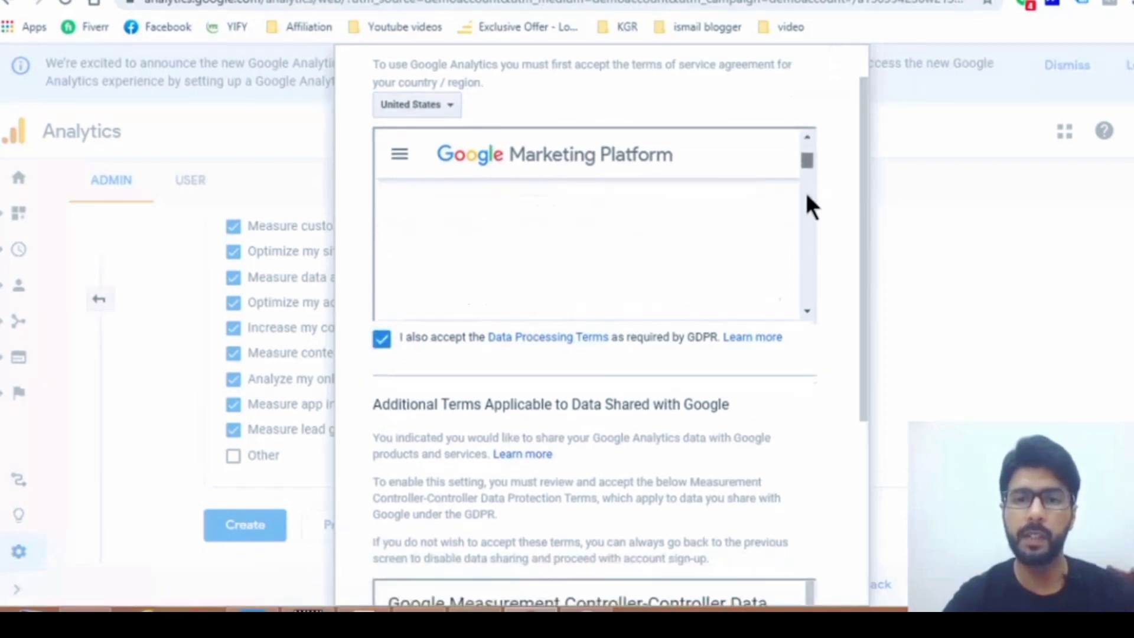
left_click_drag(865, 182, 860, 399)
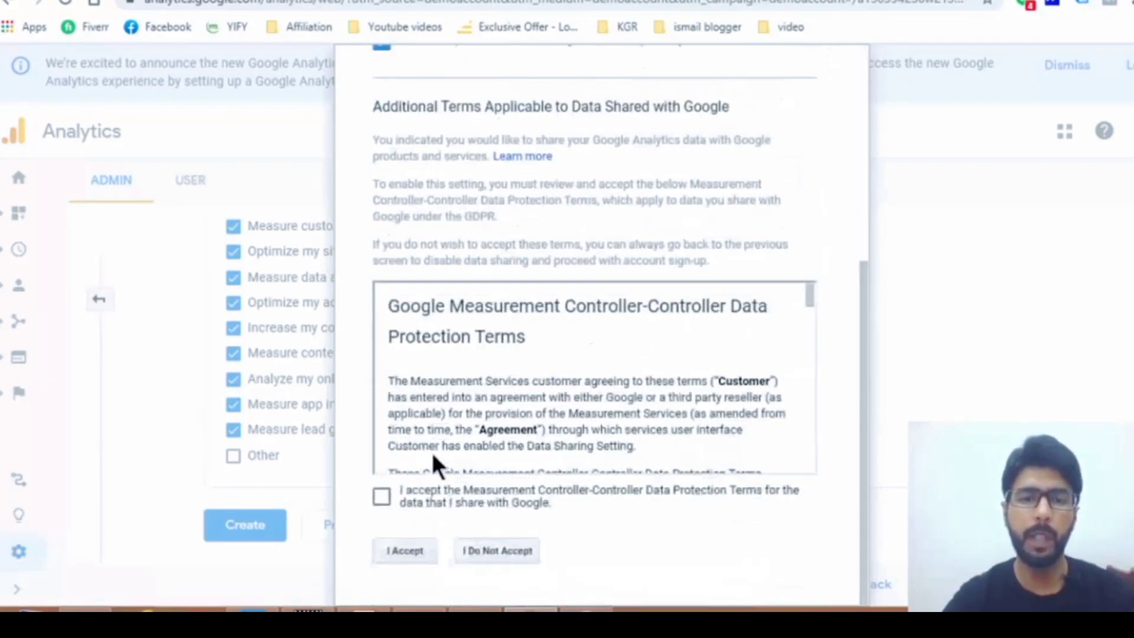
left_click(381, 496)
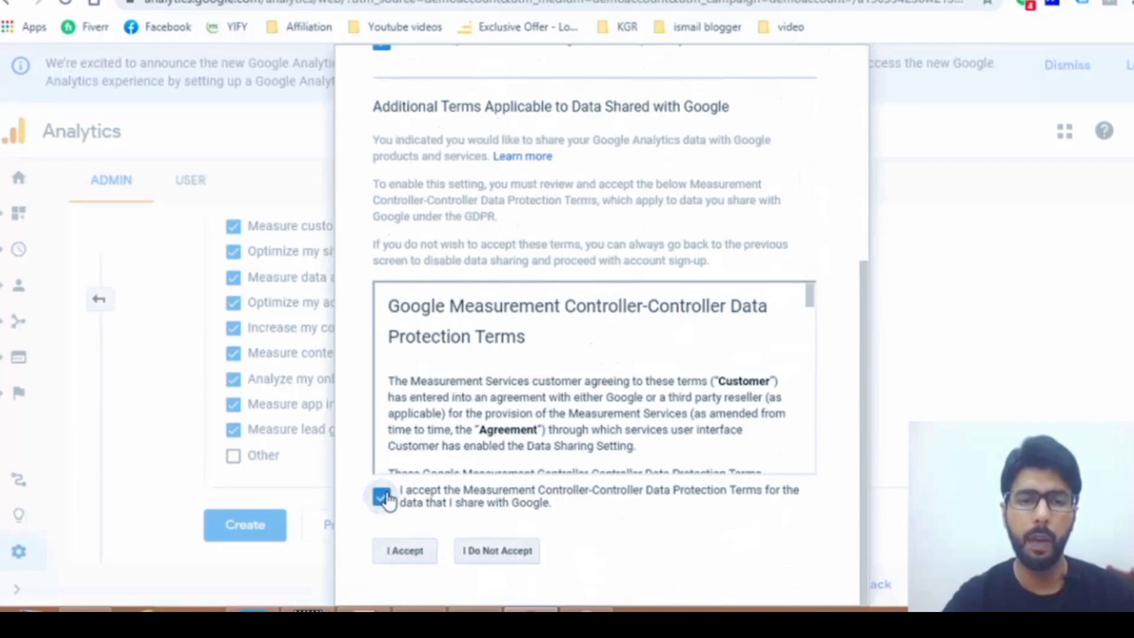
left_click(414, 555)
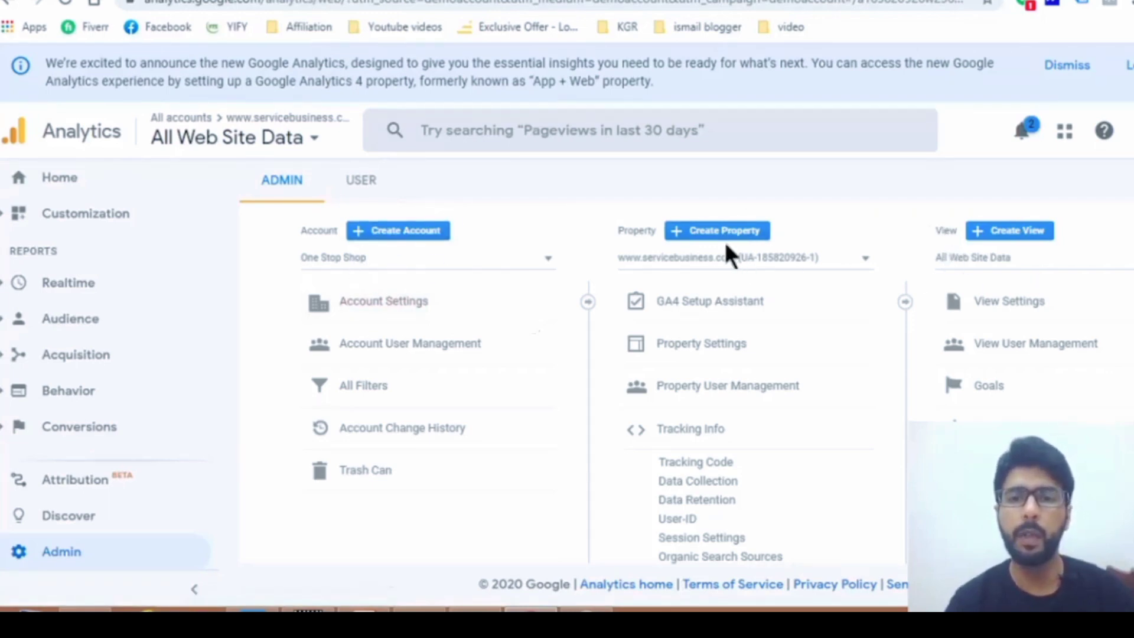
left_click(1049, 265)
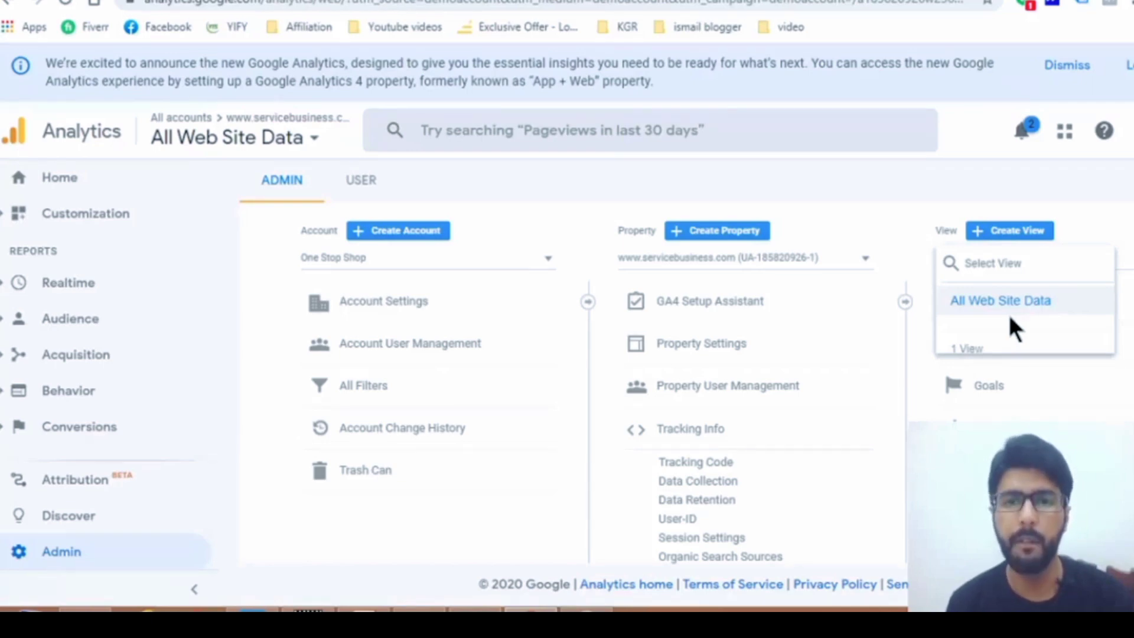
left_click(383, 520)
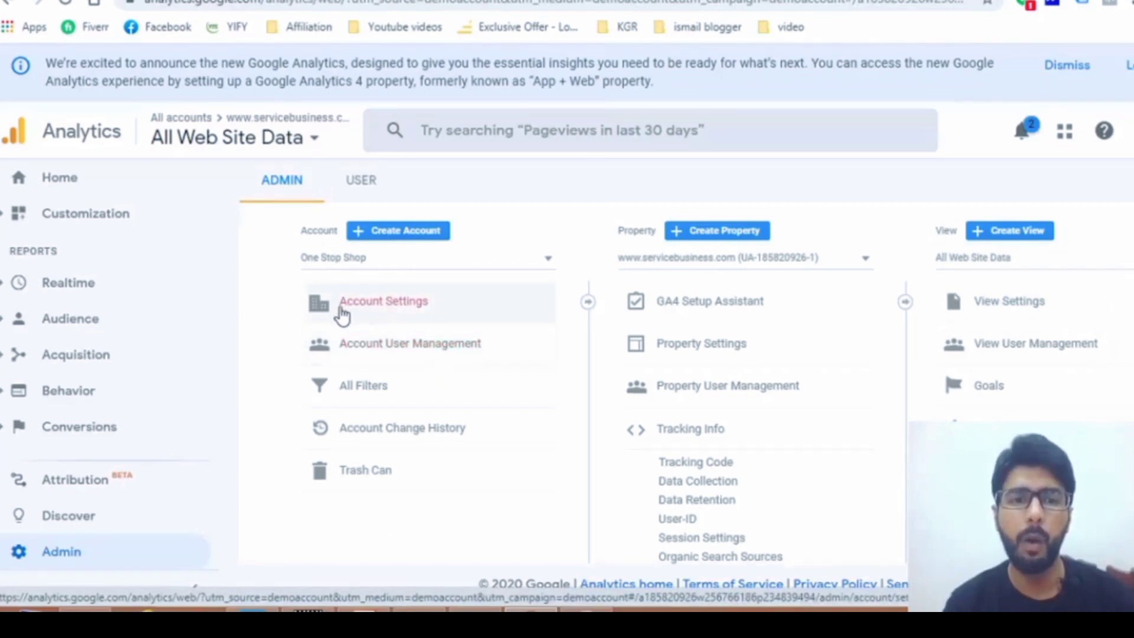
Review the One Stop Shop account settings, including country of business, data sharing and the Data Processing Amendment
left_click(381, 318)
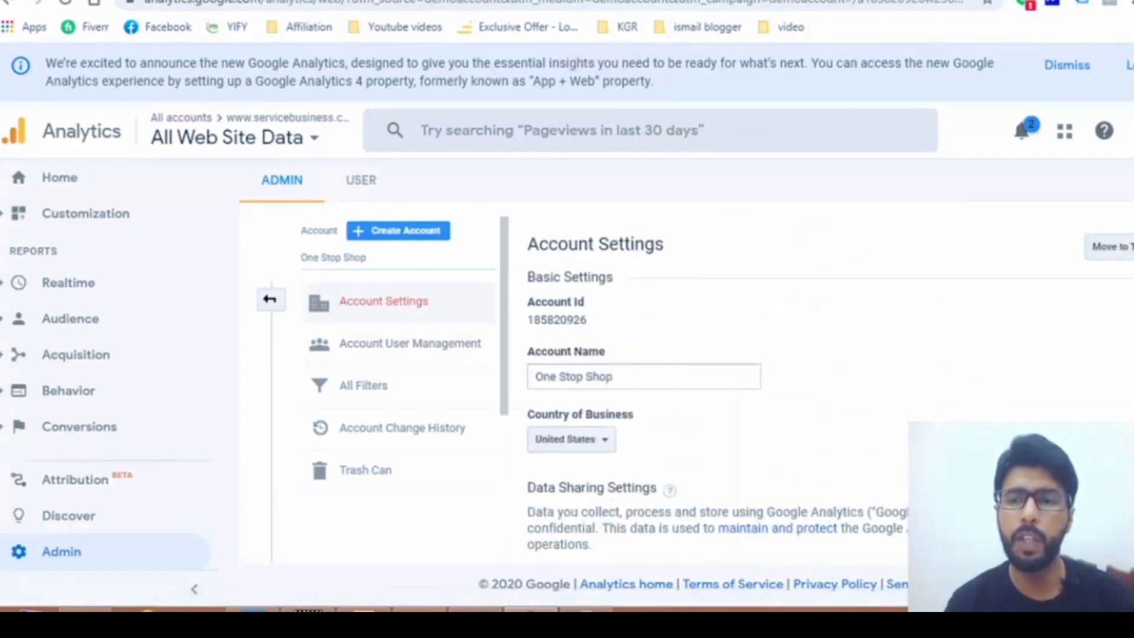
scroll(709, 414, "down", 10)
scroll(709, 413, "up", 10)
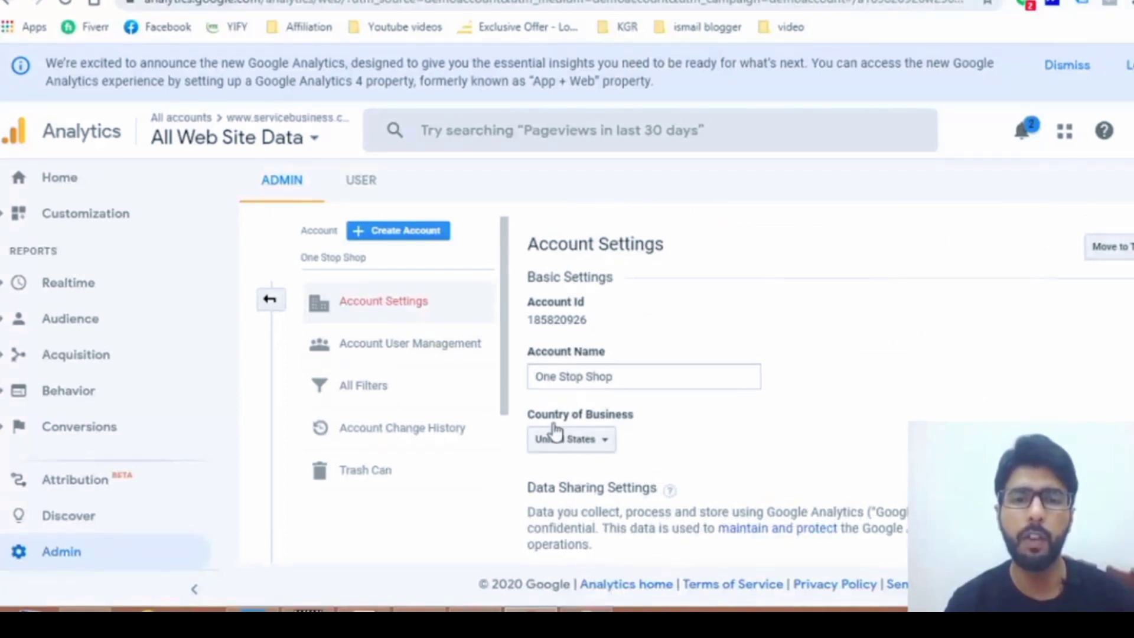
scroll(709, 384, "down", 10)
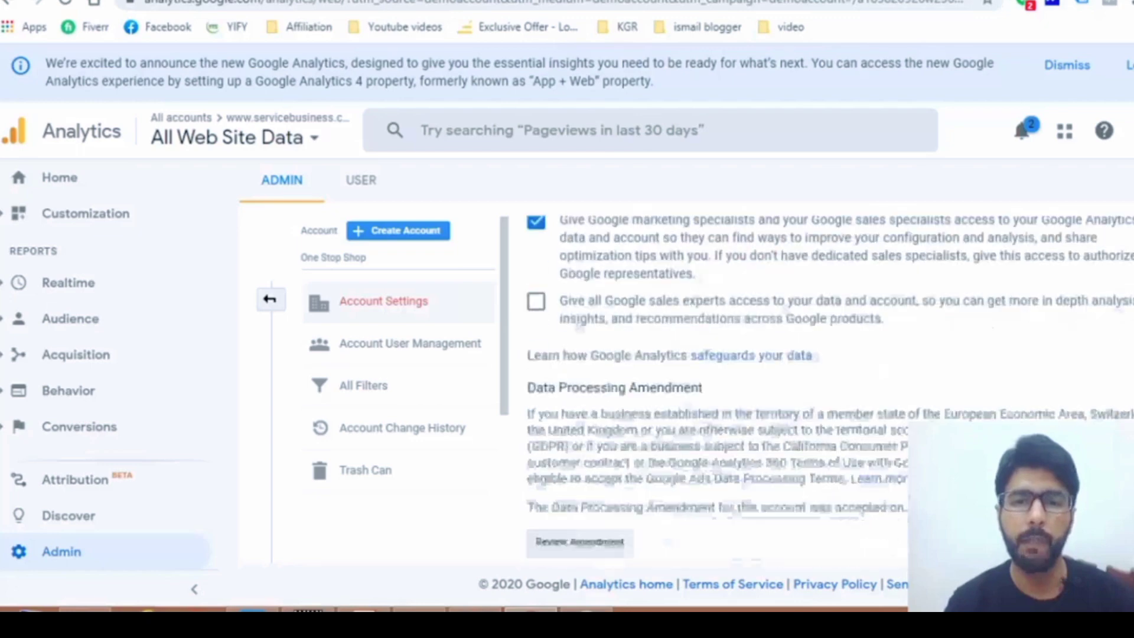
scroll(709, 384, "up", 10)
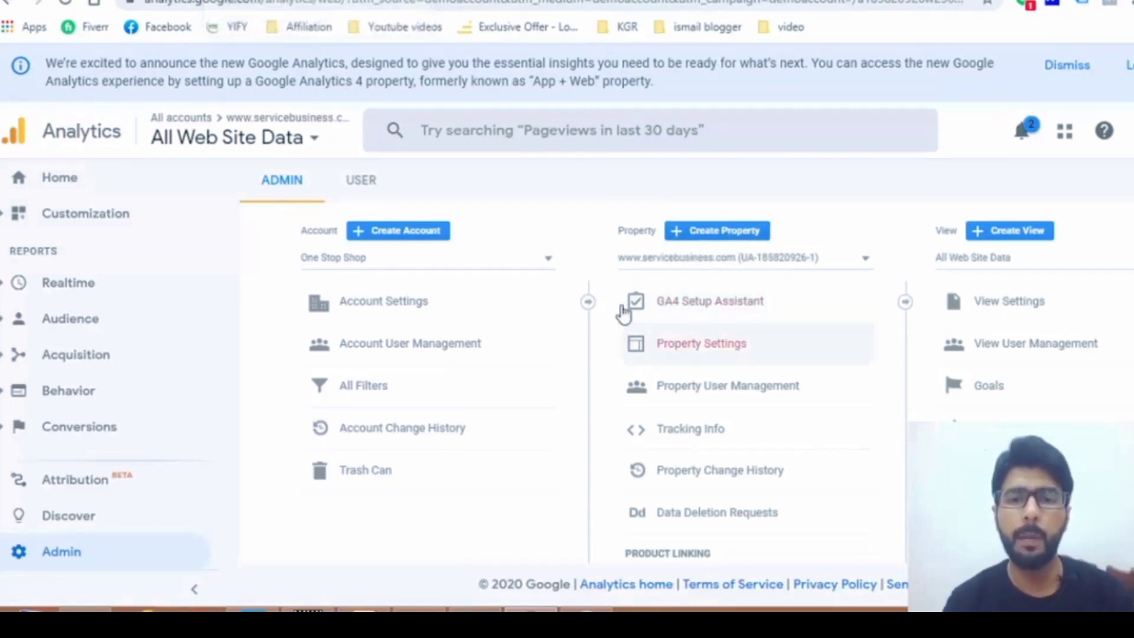
scroll(685, 292, "down", 2)
scroll(685, 291, "up", 2)
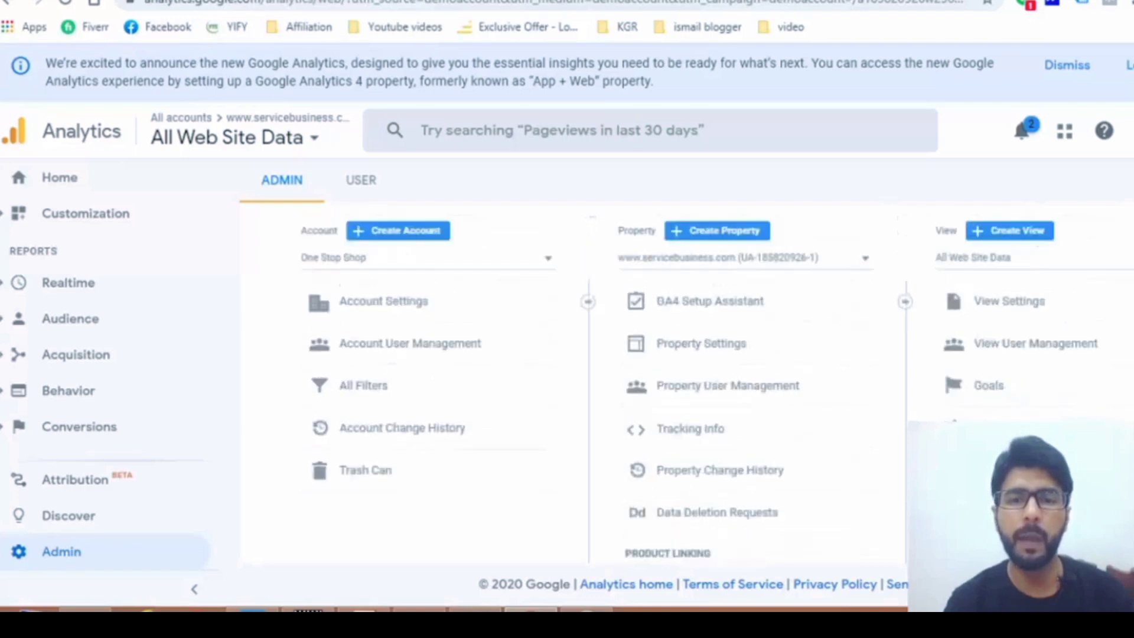
scroll(685, 291, "down", 1)
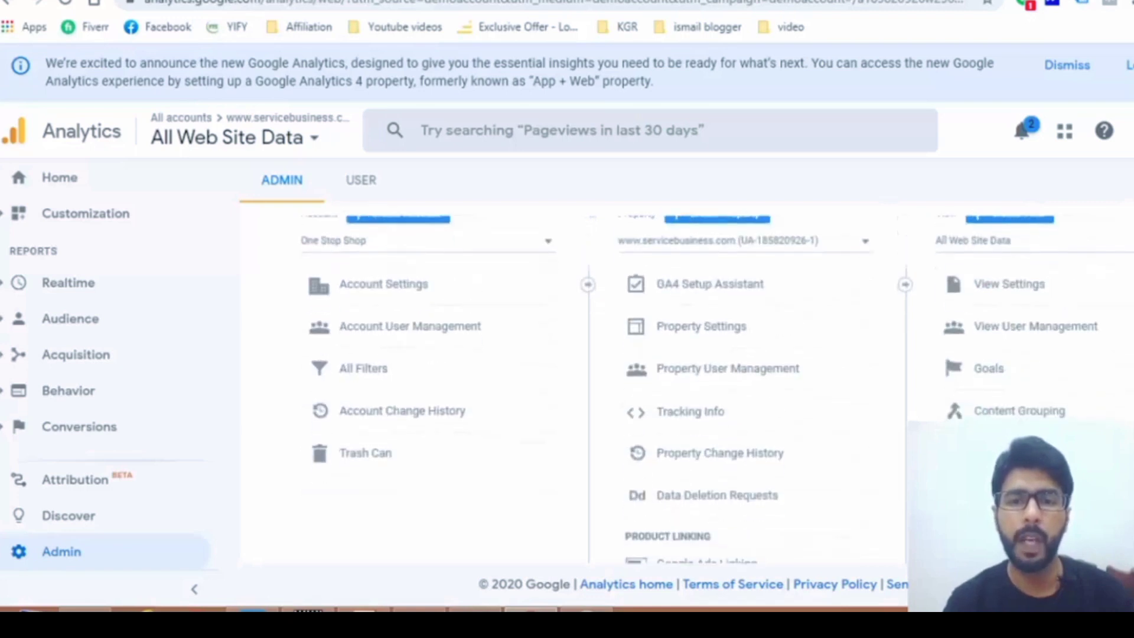
left_click(684, 334)
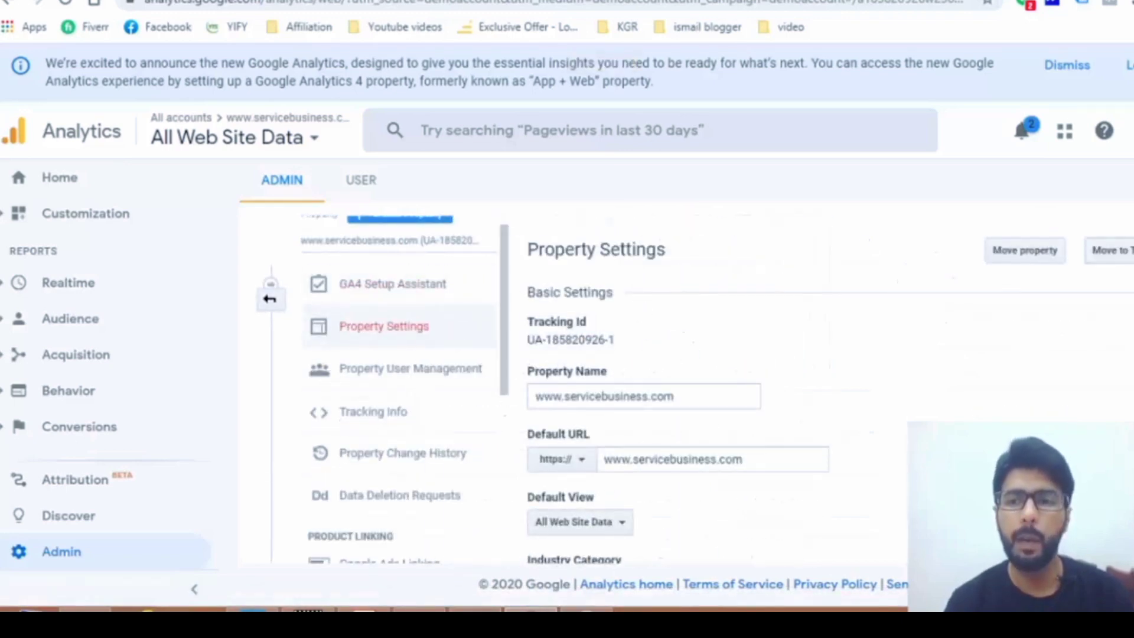
scroll(709, 384, "down", 1)
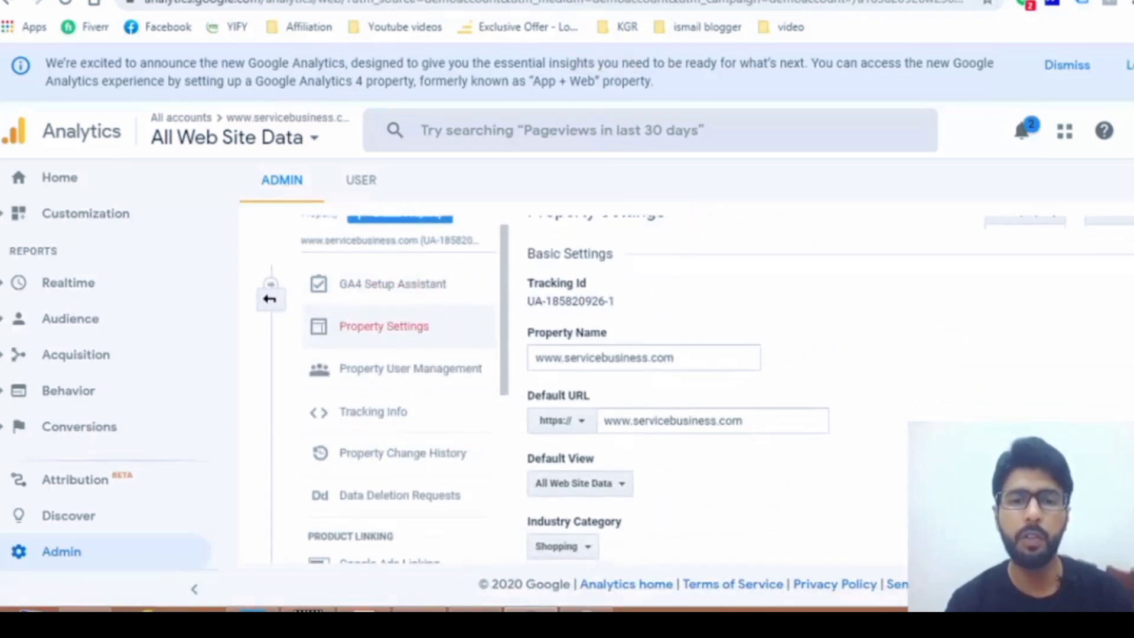
scroll(709, 384, "down", 3)
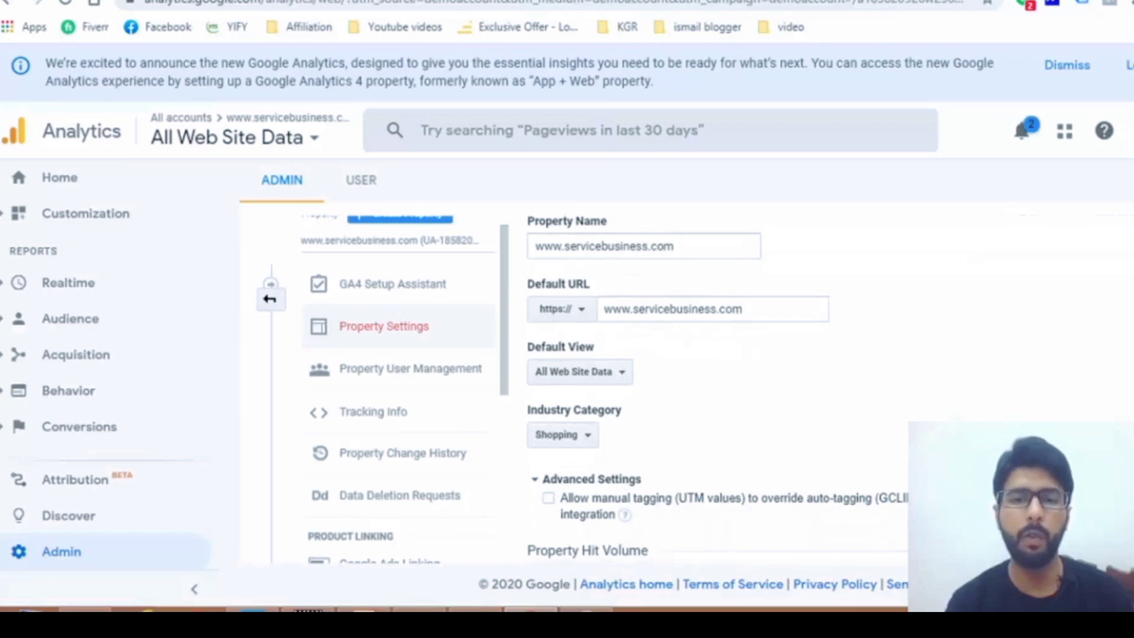
scroll(668, 291, "up", 3)
left_click(271, 299)
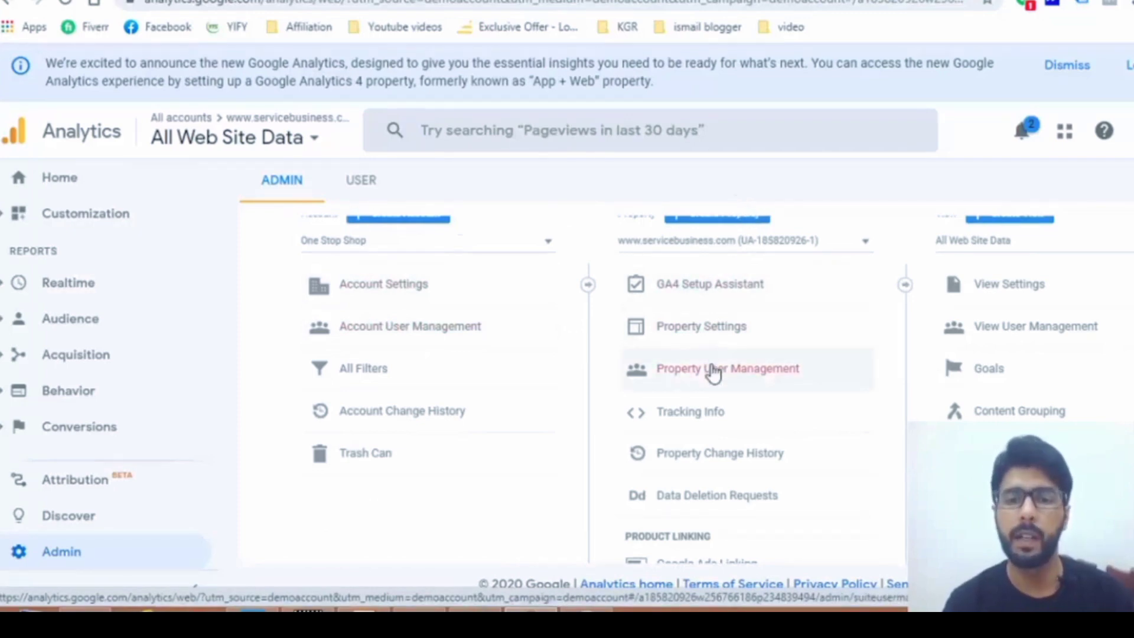
Open the property's tracking code information and highlight its tracking ID
left_click(700, 411)
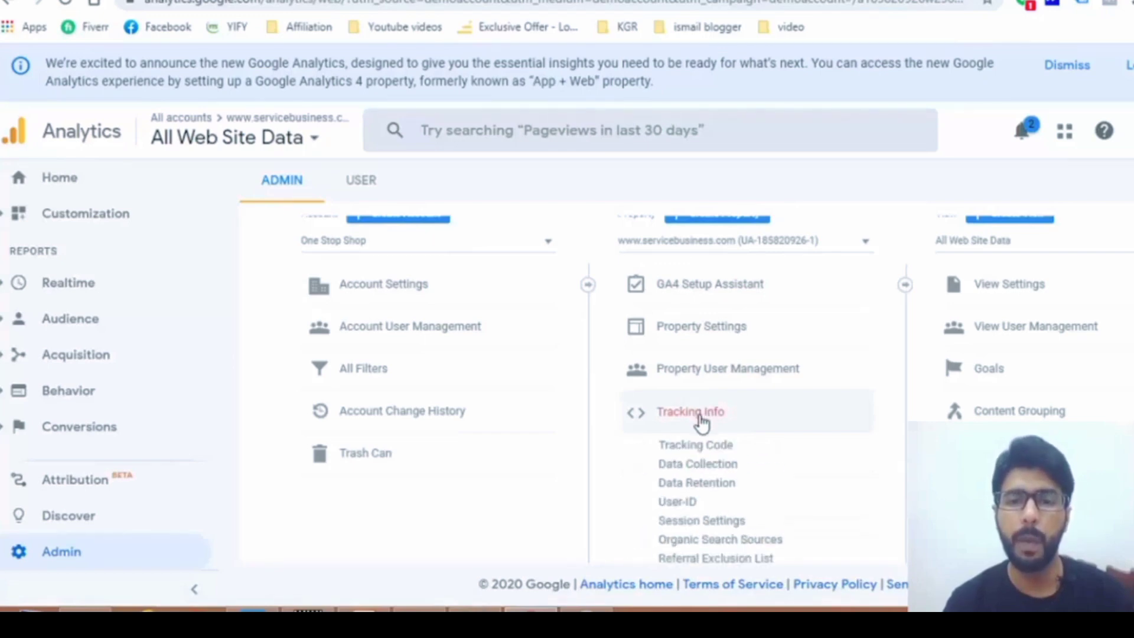
left_click(698, 447)
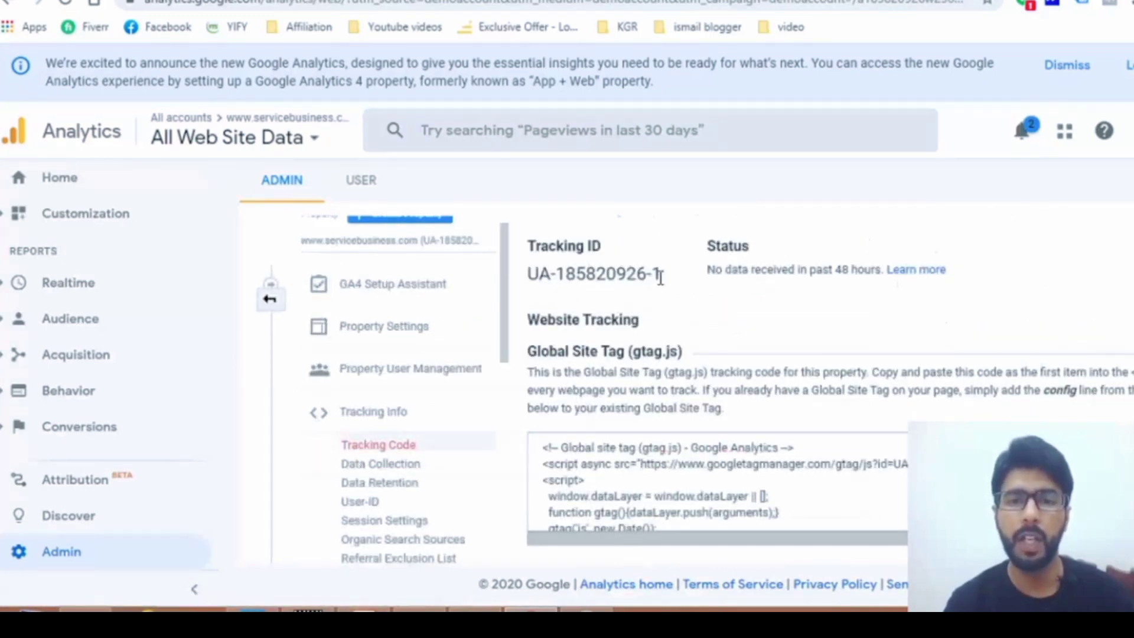
triple_click(628, 274)
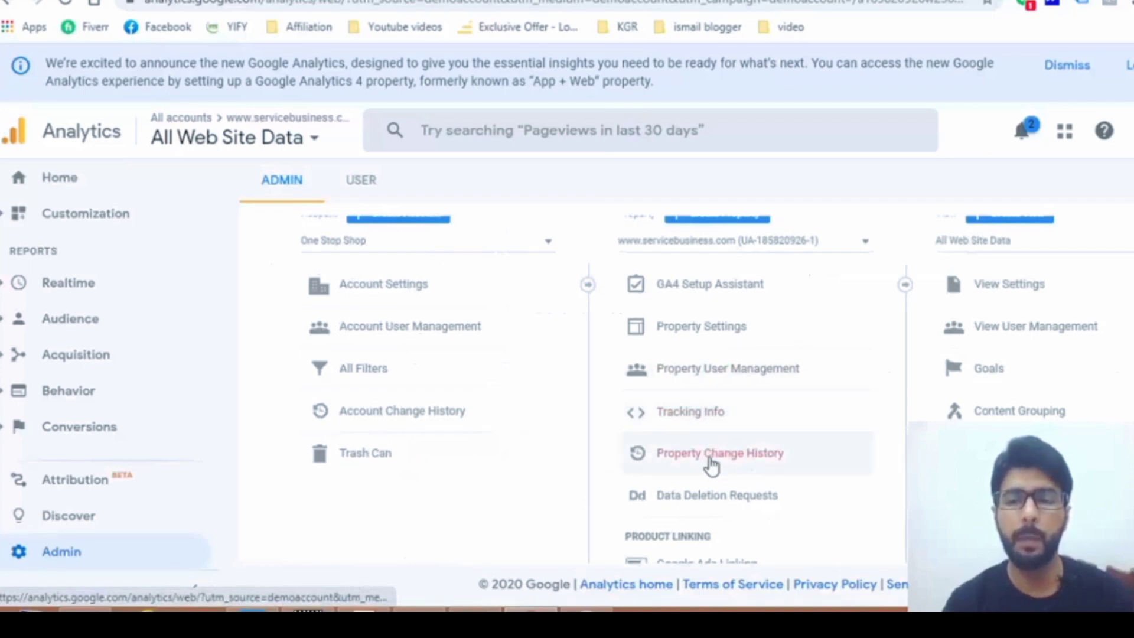
Open Google Ads Linking for the property and look through the Google Ads accounts available to link
scroll(717, 390, "down", 1)
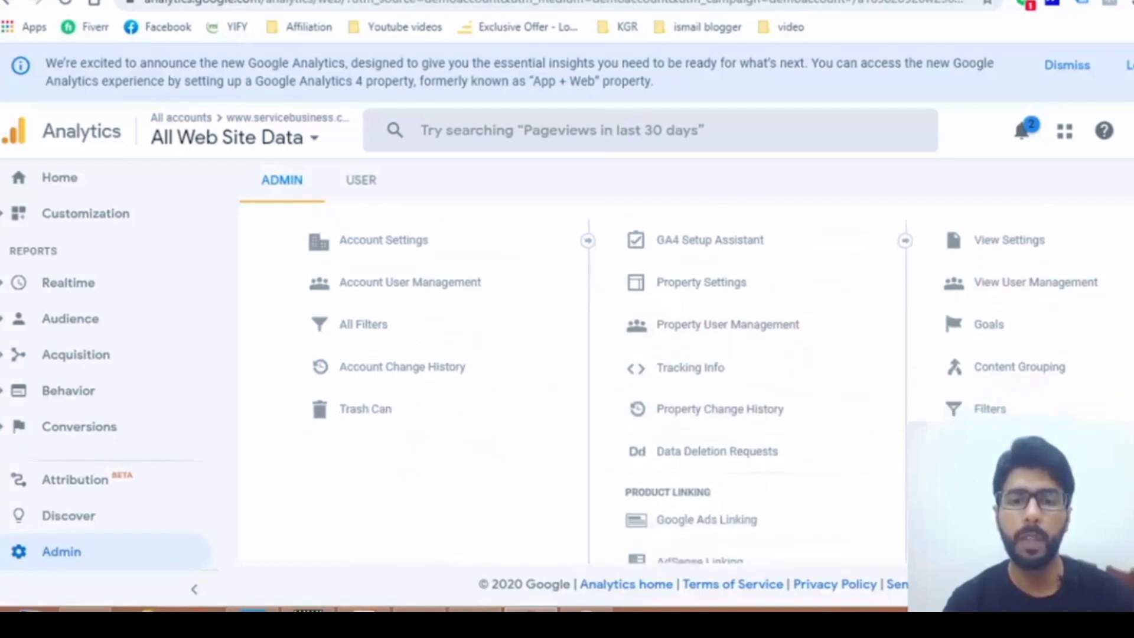
scroll(698, 373, "down", 3)
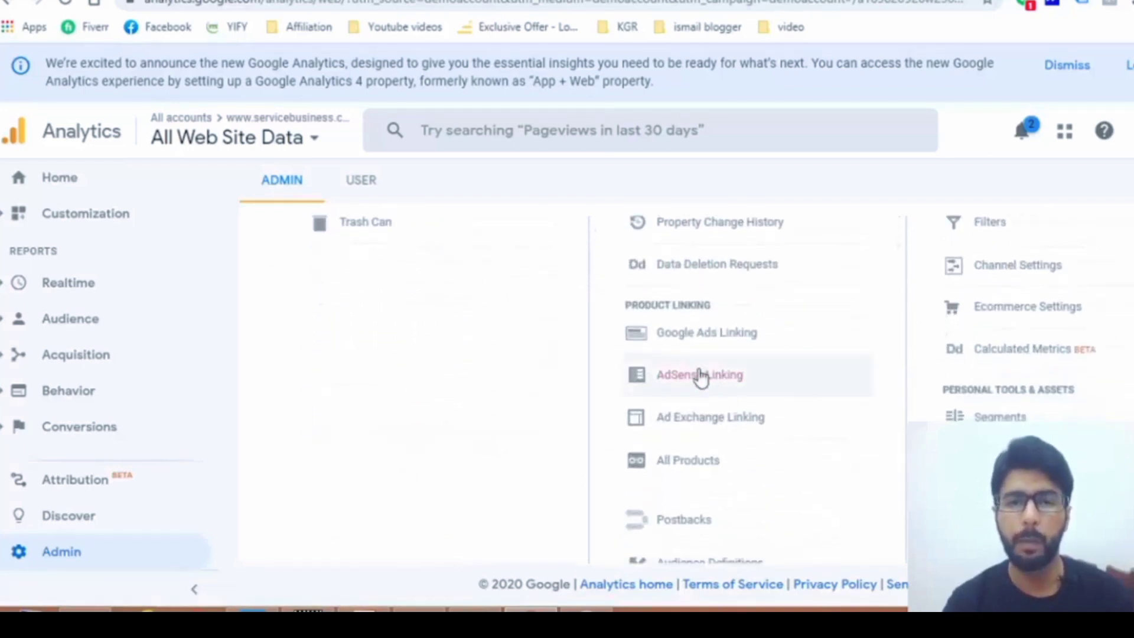
left_click(672, 329)
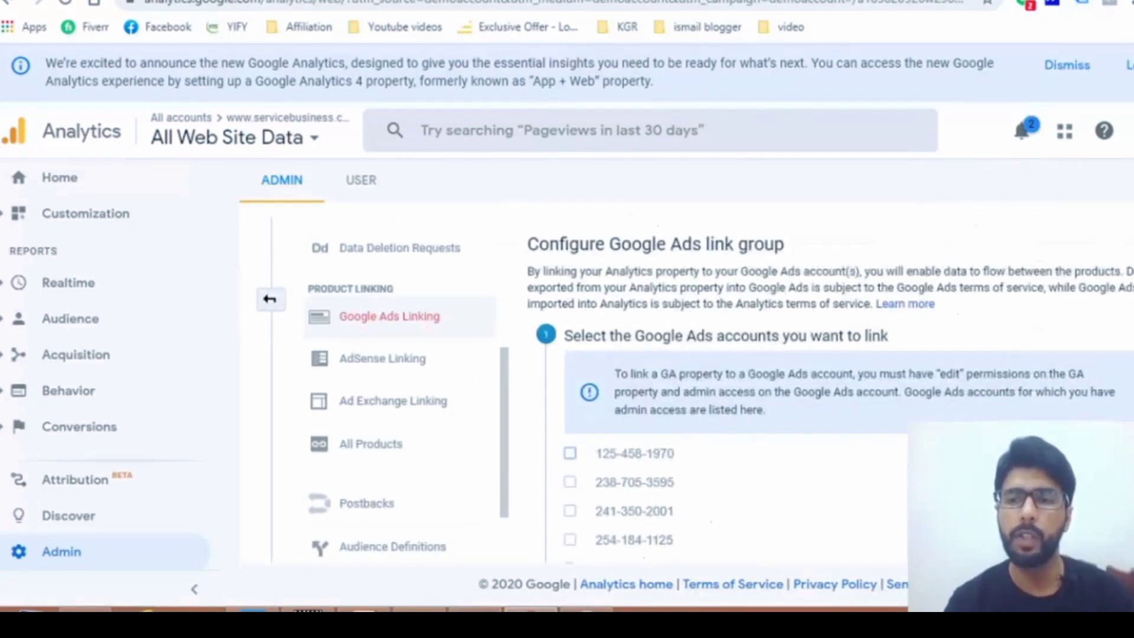
scroll(519, 464, "down", 5)
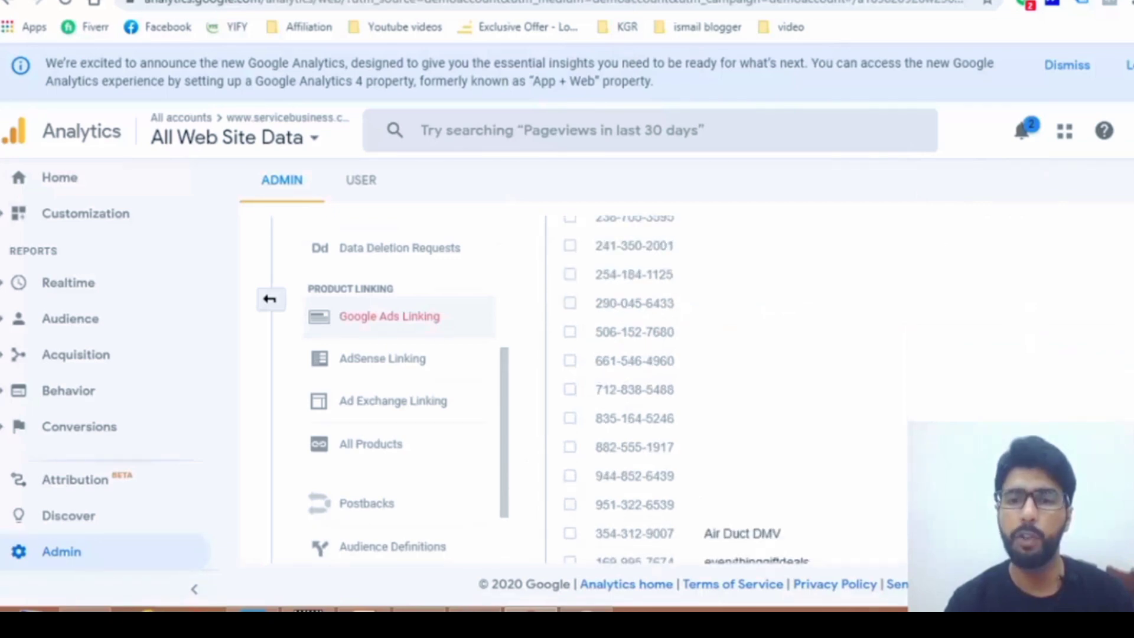
scroll(591, 384, "down", 4)
scroll(589, 355, "up", 6)
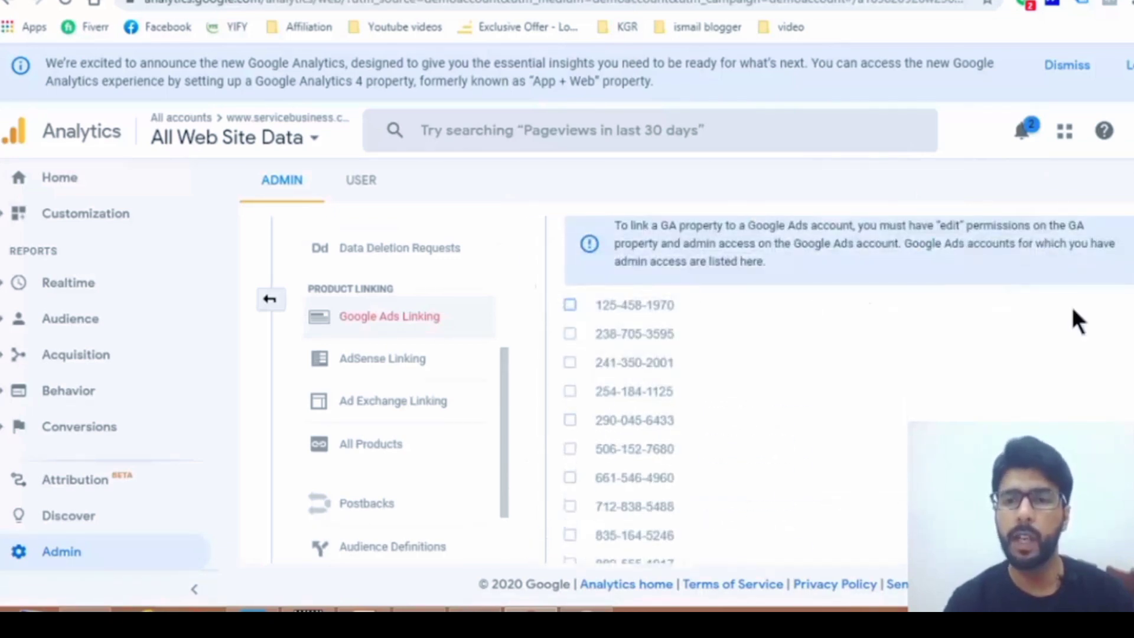
Review the rest of the Google Ads accounts available to link and return to the admin overview without linking any
scroll(1079, 322, "down", 2)
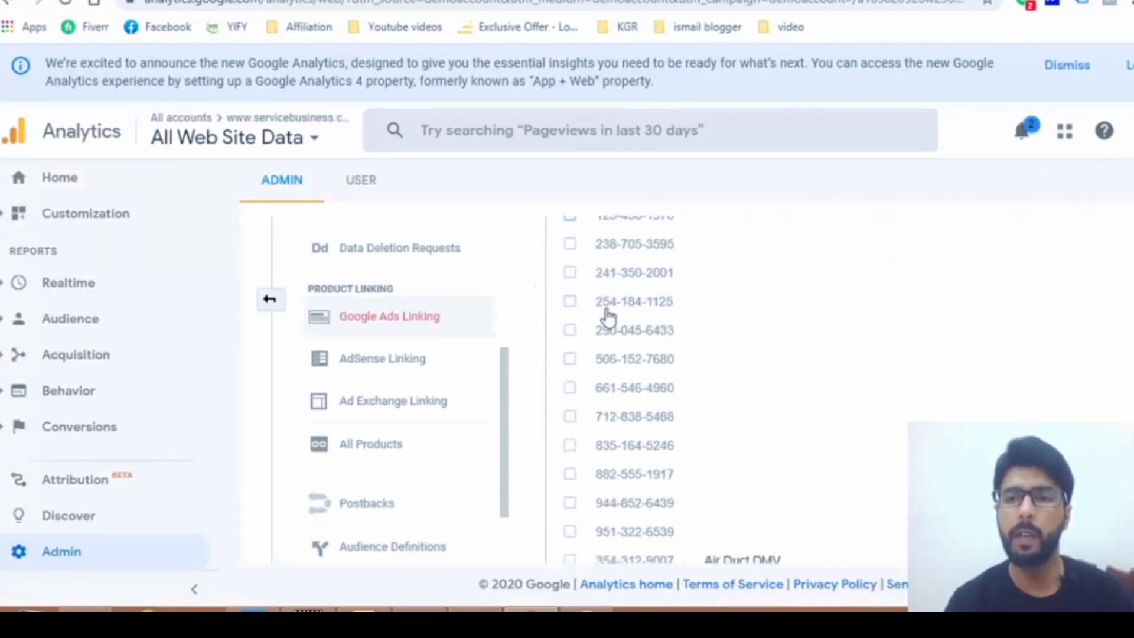
scroll(731, 390, "down", 3)
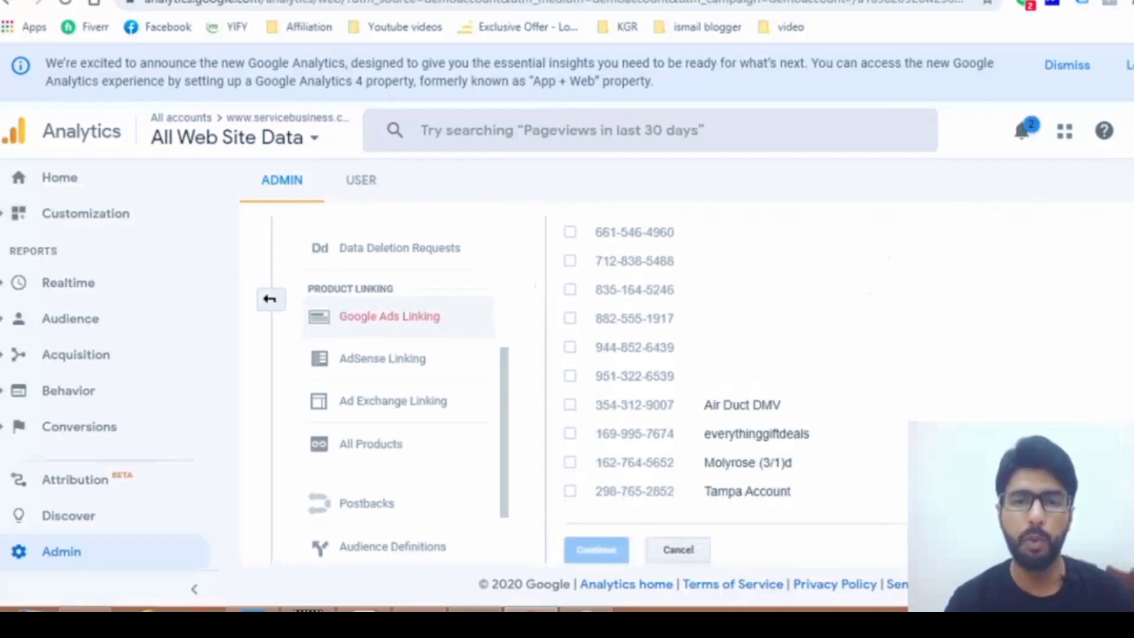
scroll(731, 384, "up", 6)
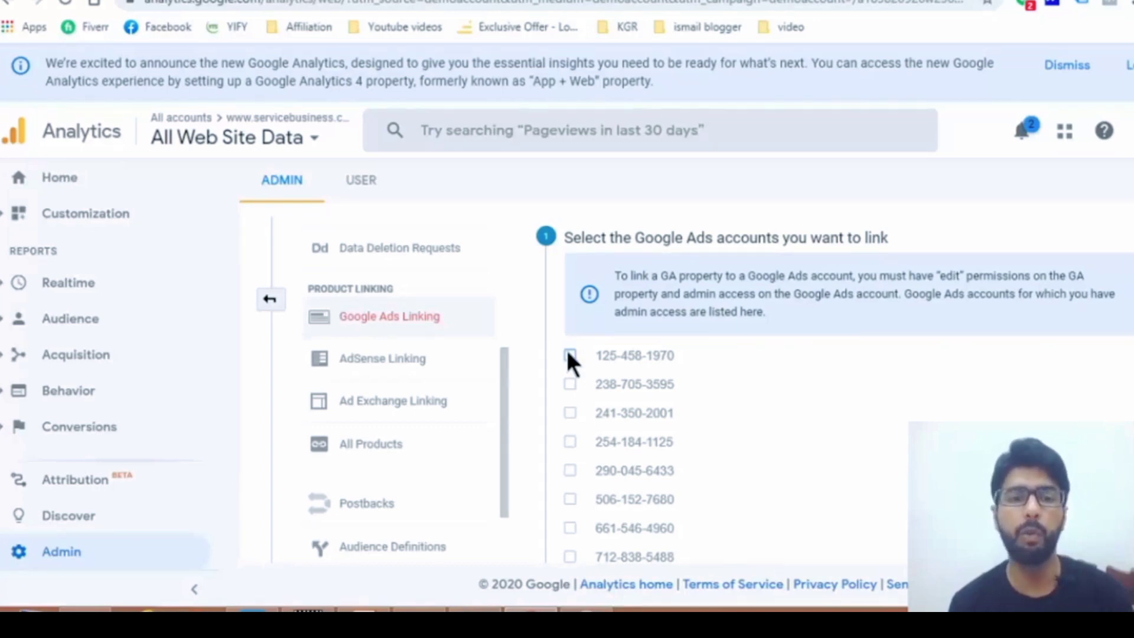
left_click(268, 304)
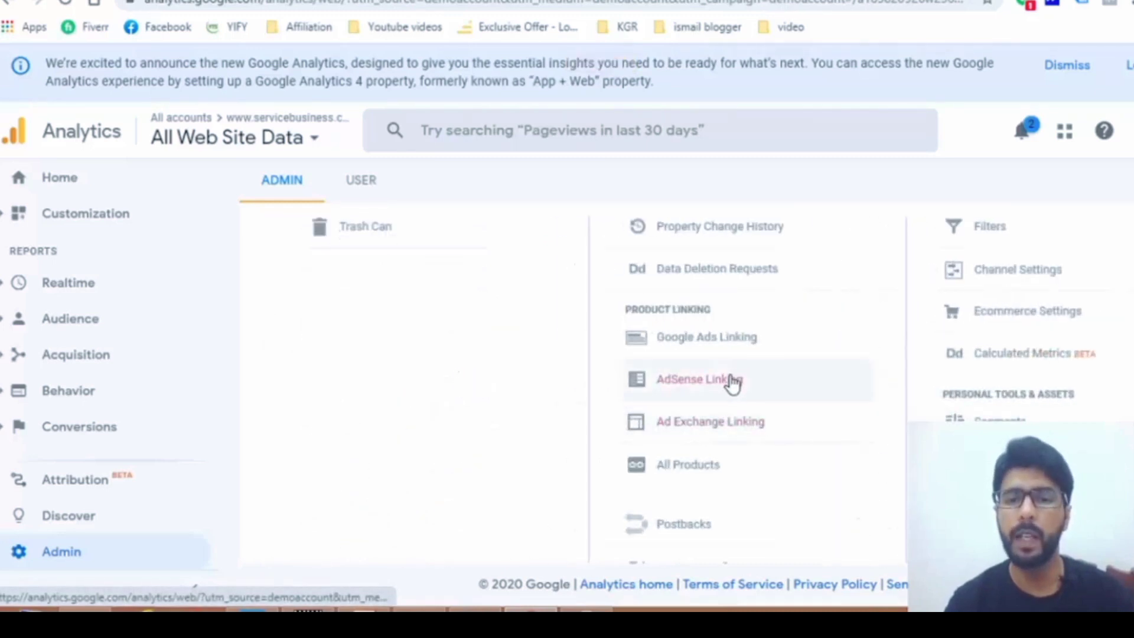
scroll(827, 384, "down", 3)
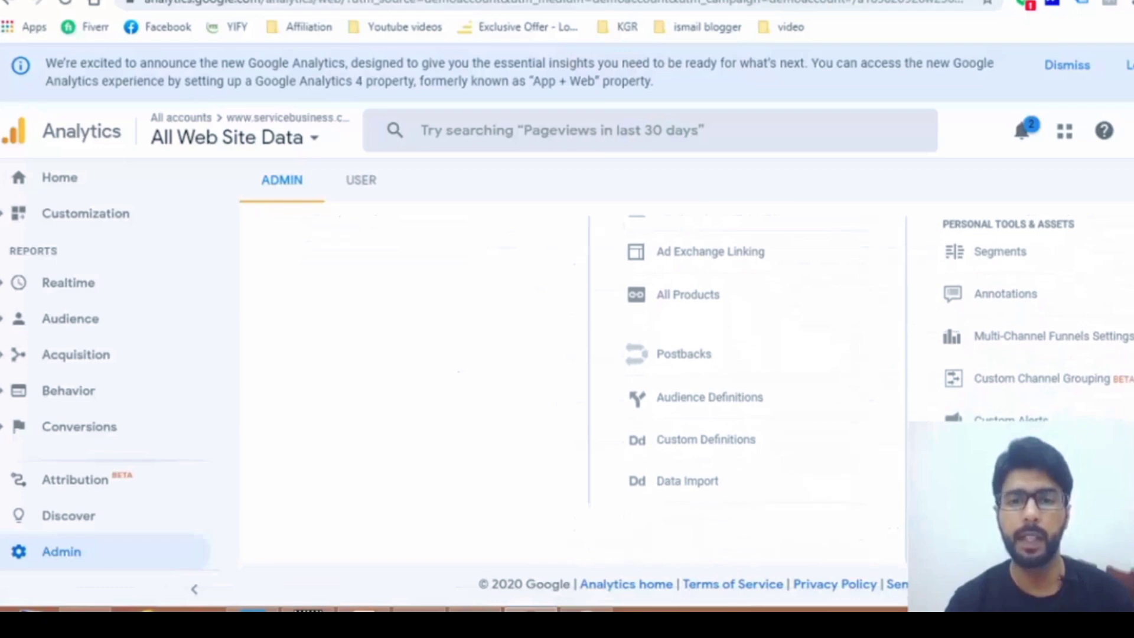
scroll(843, 405, "up", 3)
left_click(709, 303)
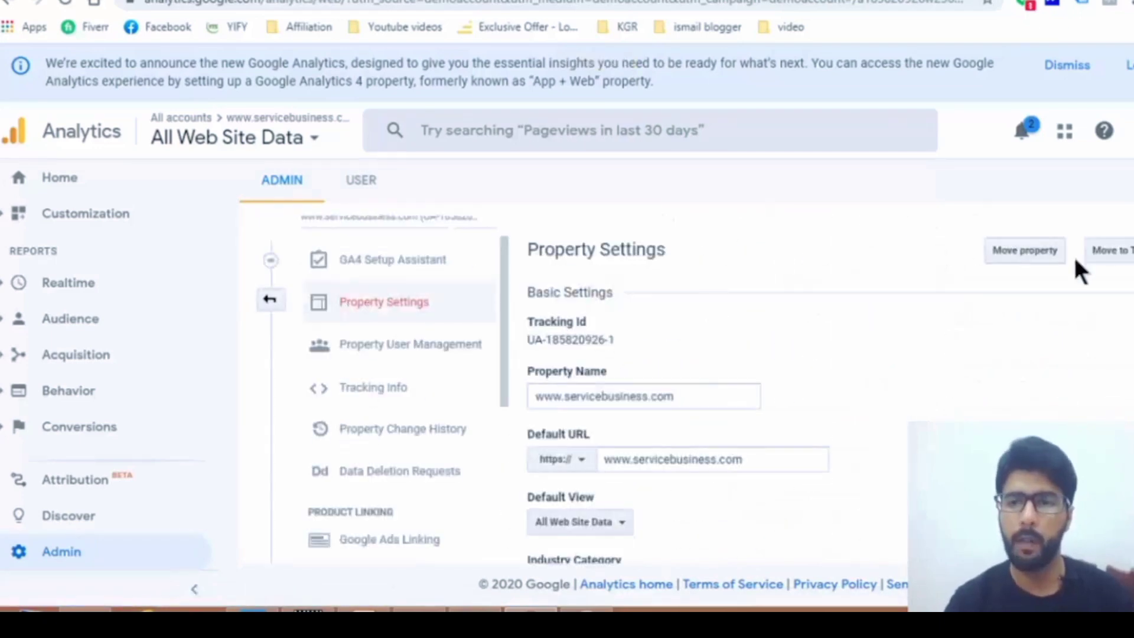
scroll(709, 385, "down", 12)
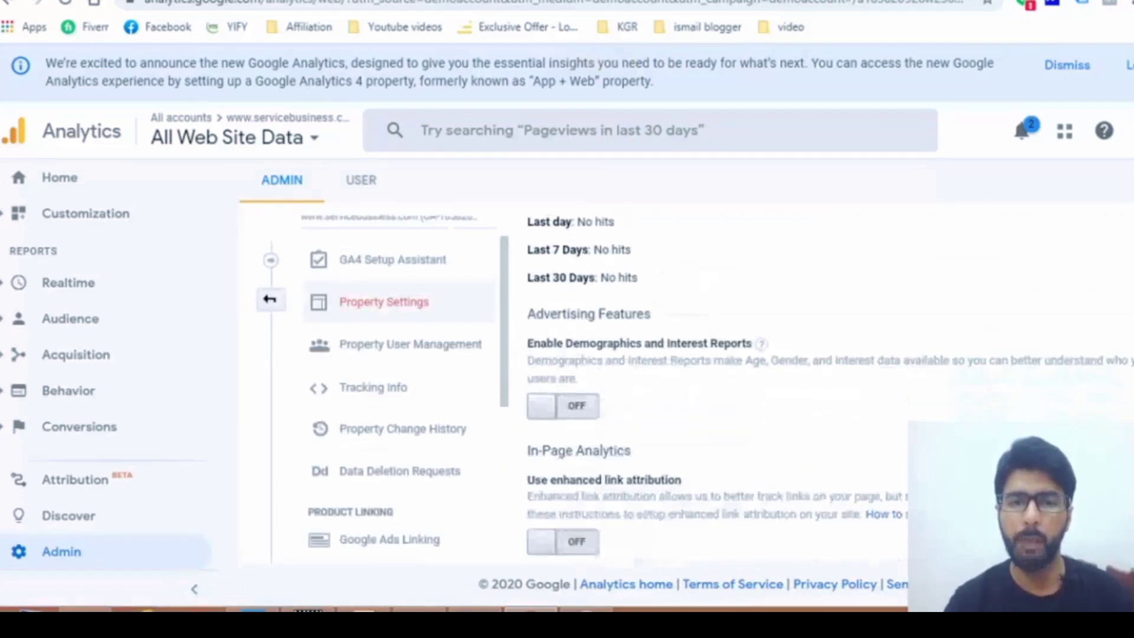
scroll(670, 274, "down", 2)
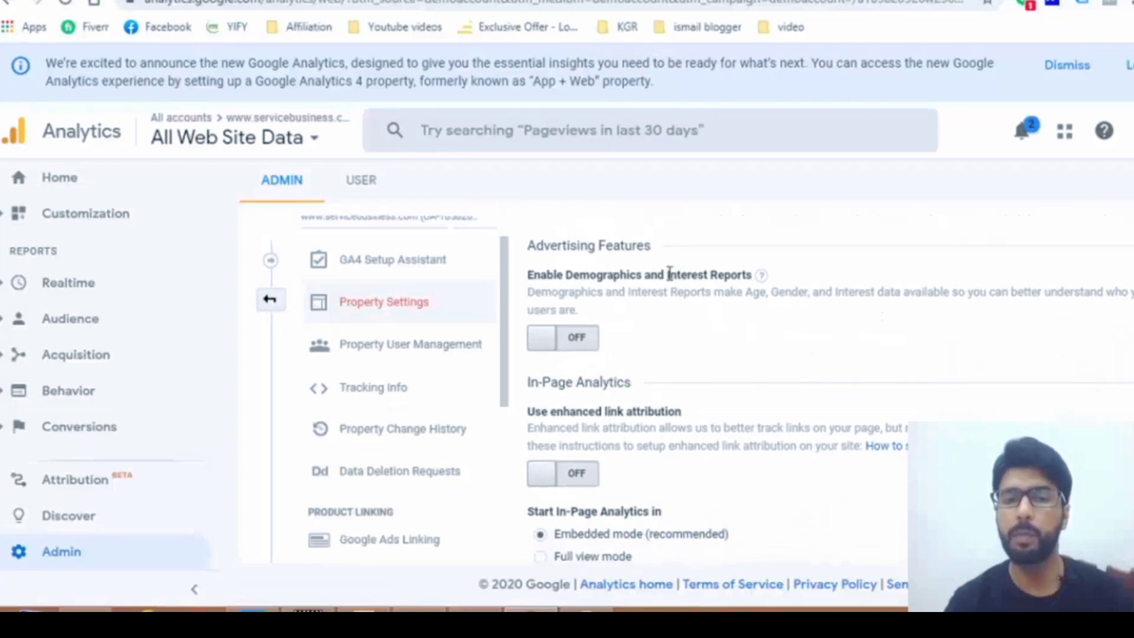
left_click_drag(530, 277, 752, 272)
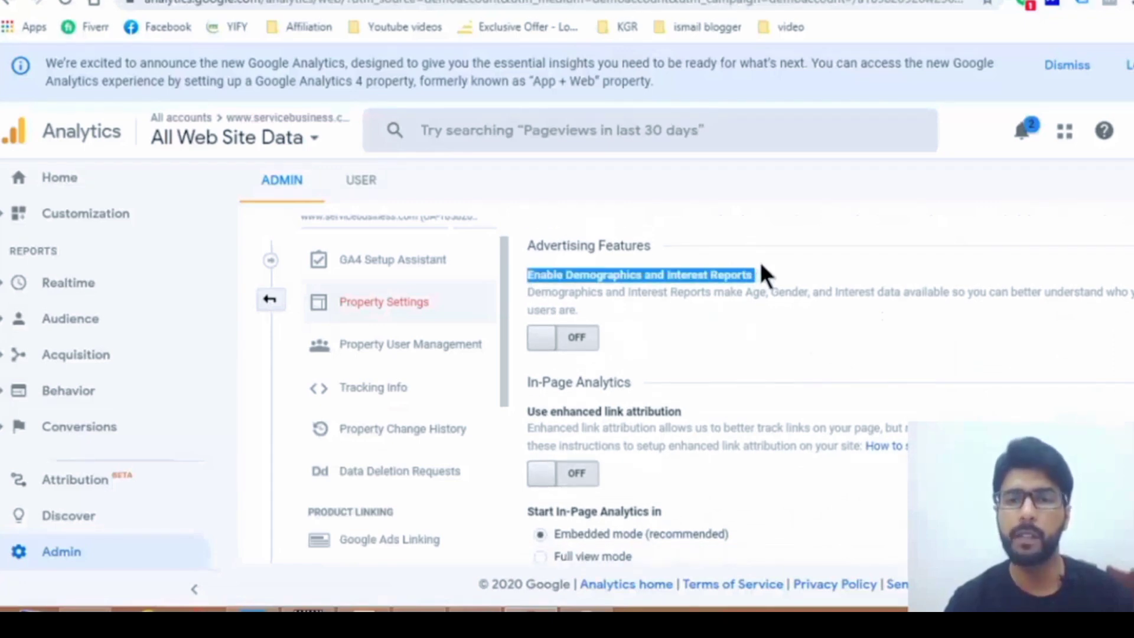
left_click(14, 326)
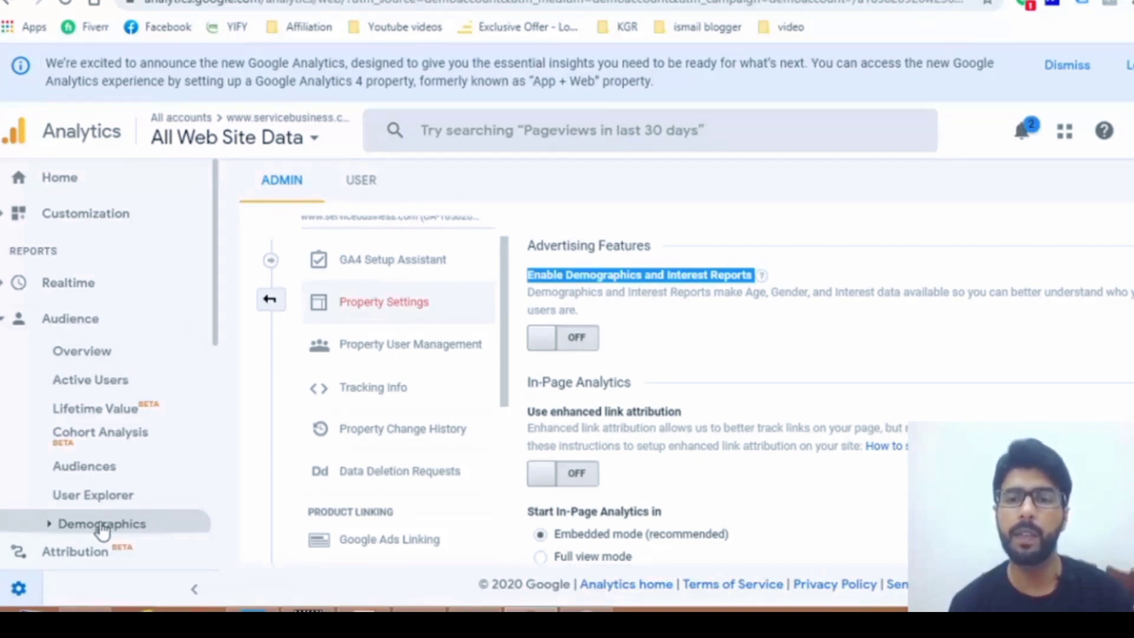
left_click(549, 346)
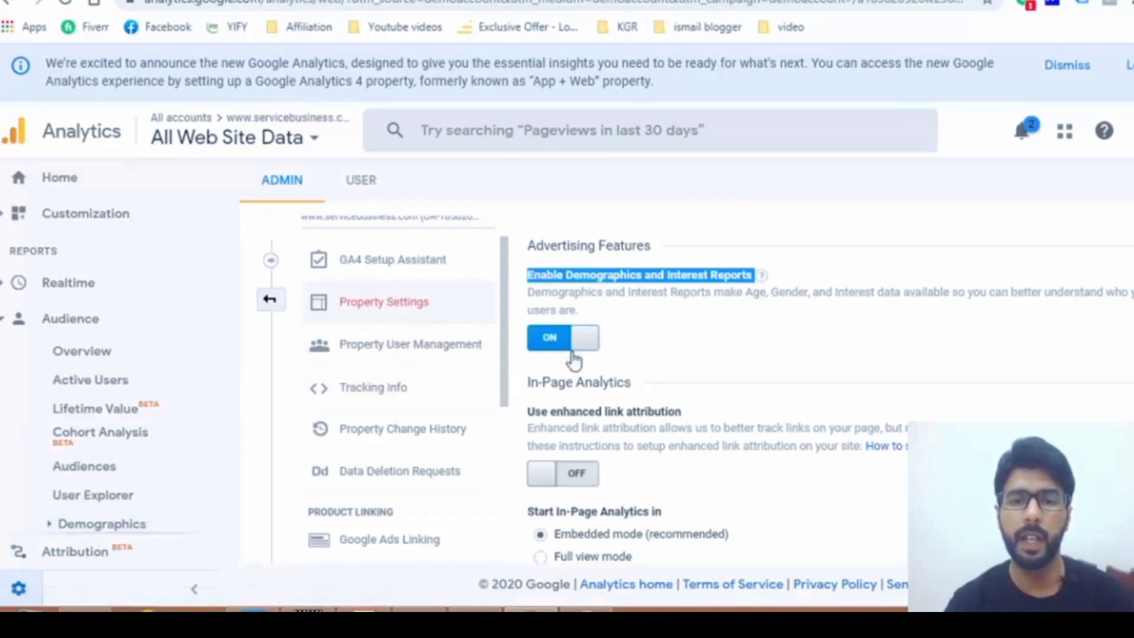
Enable enhanced link attribution under In-Page Analytics, save the property settings and return to the admin overview
left_click_drag(524, 384, 678, 392)
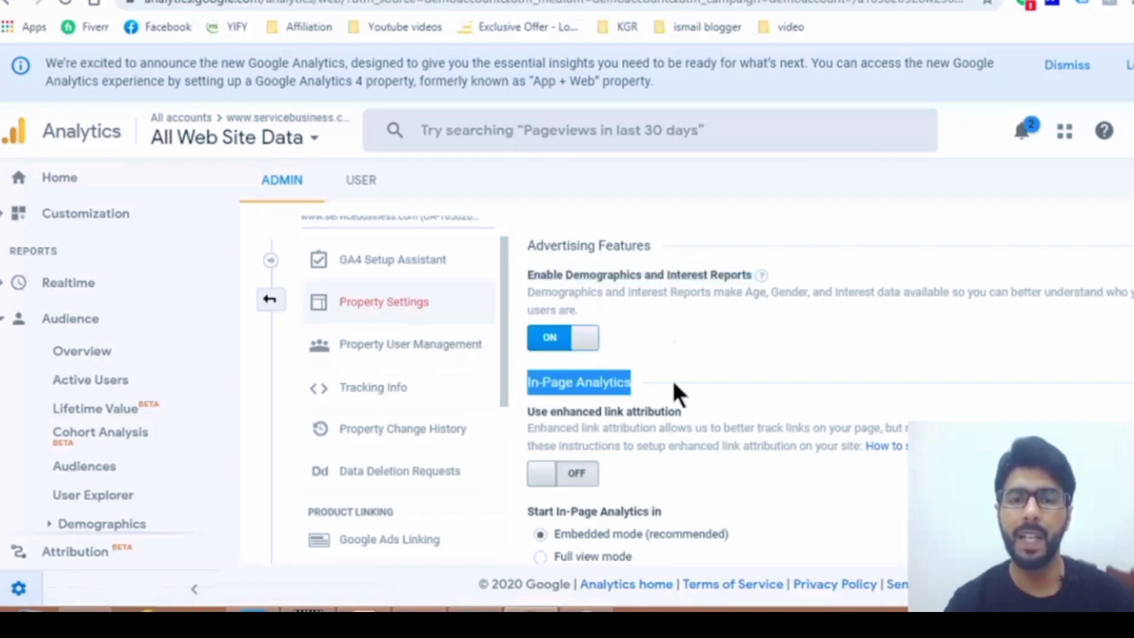
left_click(576, 474)
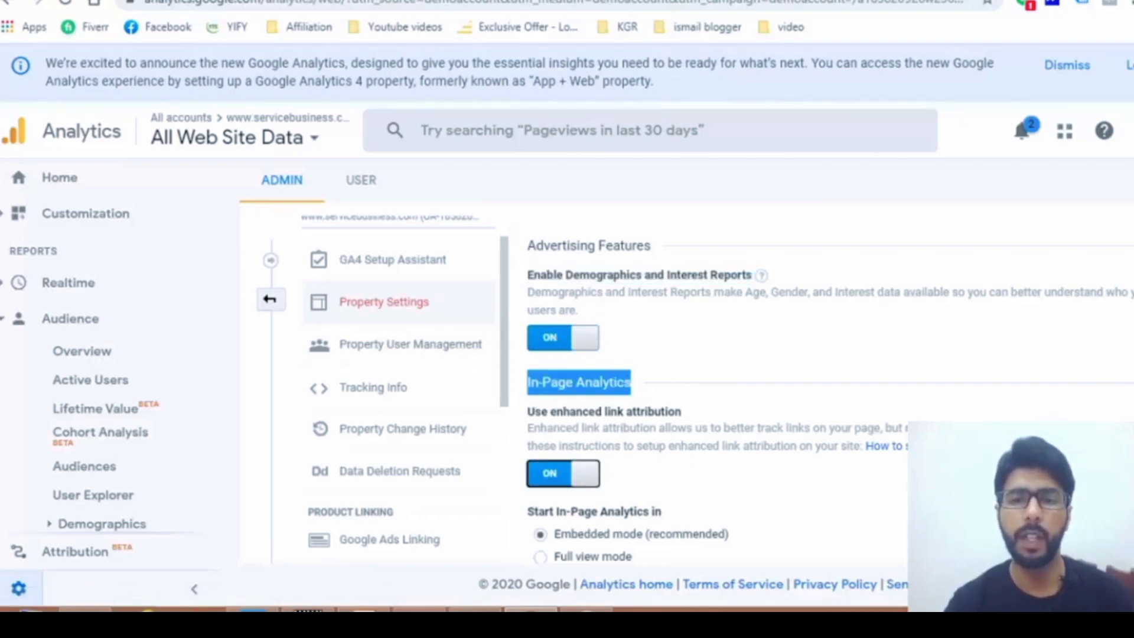
scroll(1050, 413, "down", 6)
scroll(831, 390, "down", 2)
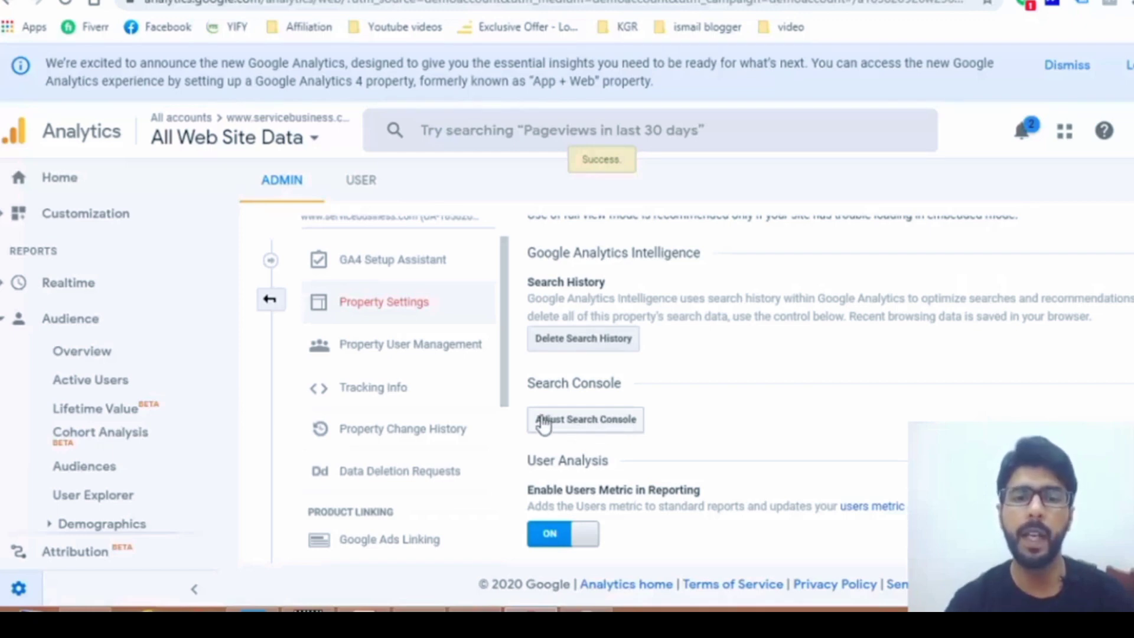
left_click(269, 302)
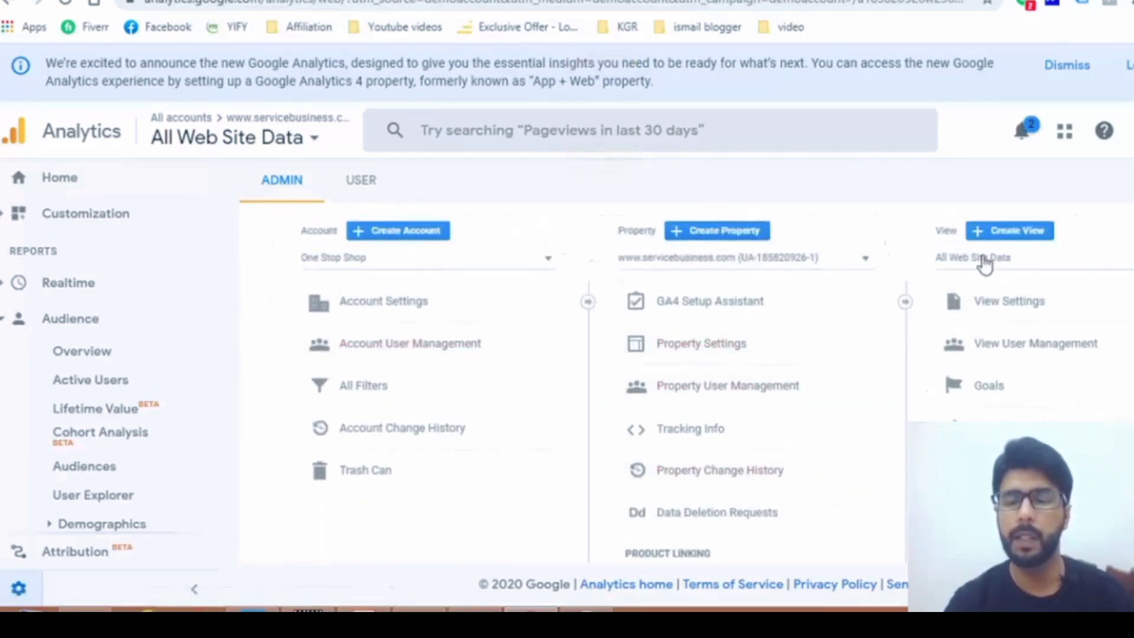
Enable Ecommerce and Enhanced Ecommerce Reporting for the All Web Site Data view, save, and return to the admin overview
scroll(716, 390, "down", 1)
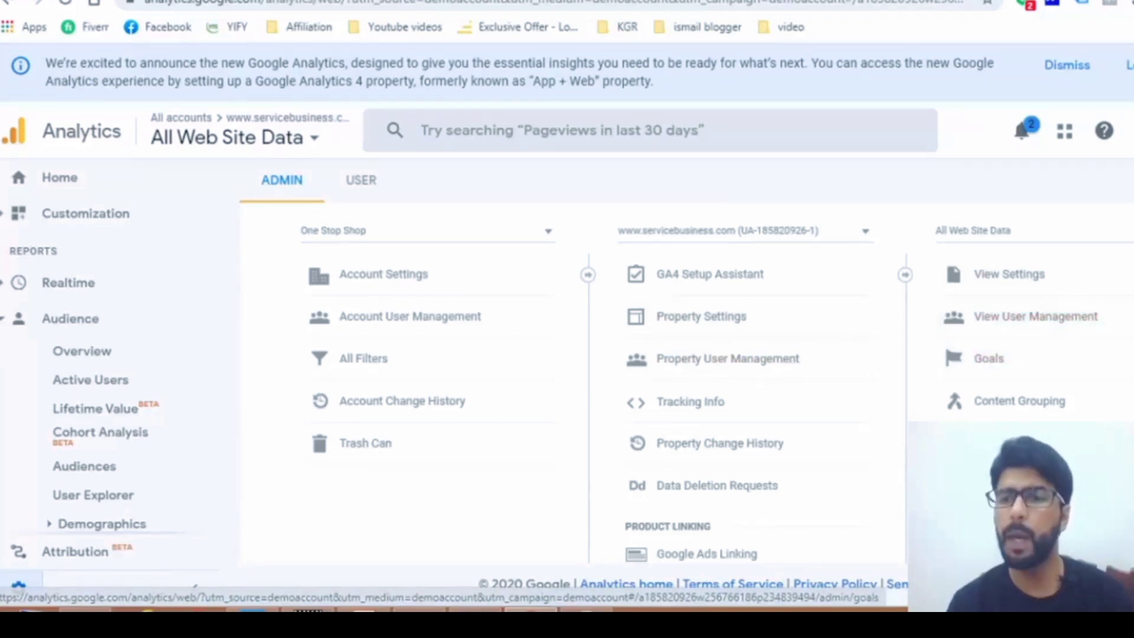
scroll(1011, 425, "down", 1)
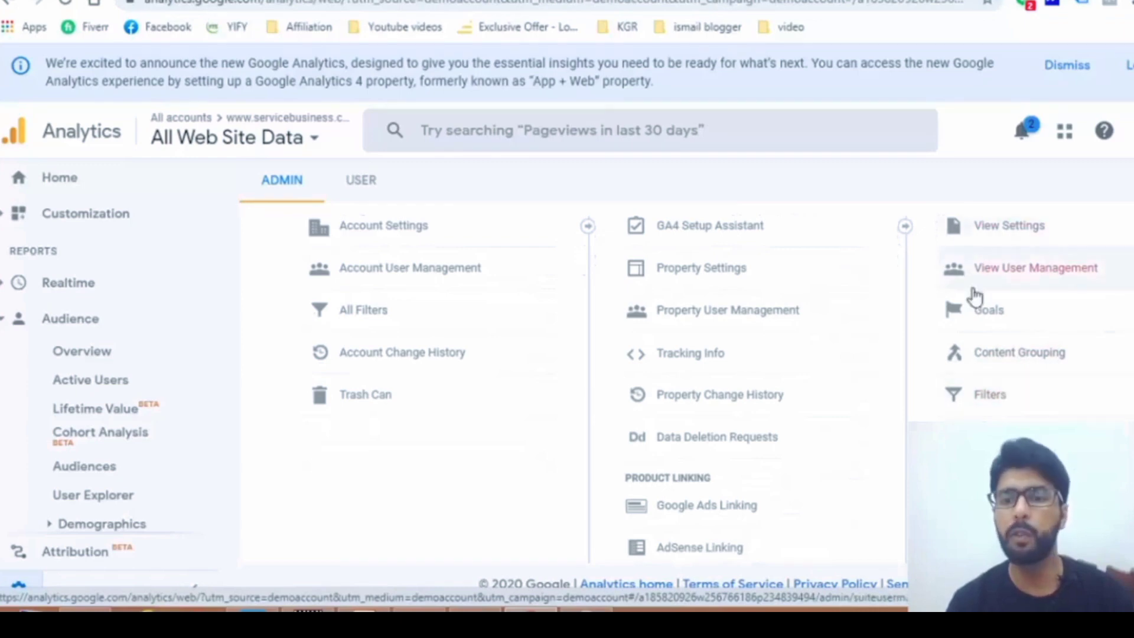
scroll(983, 390, "down", 3)
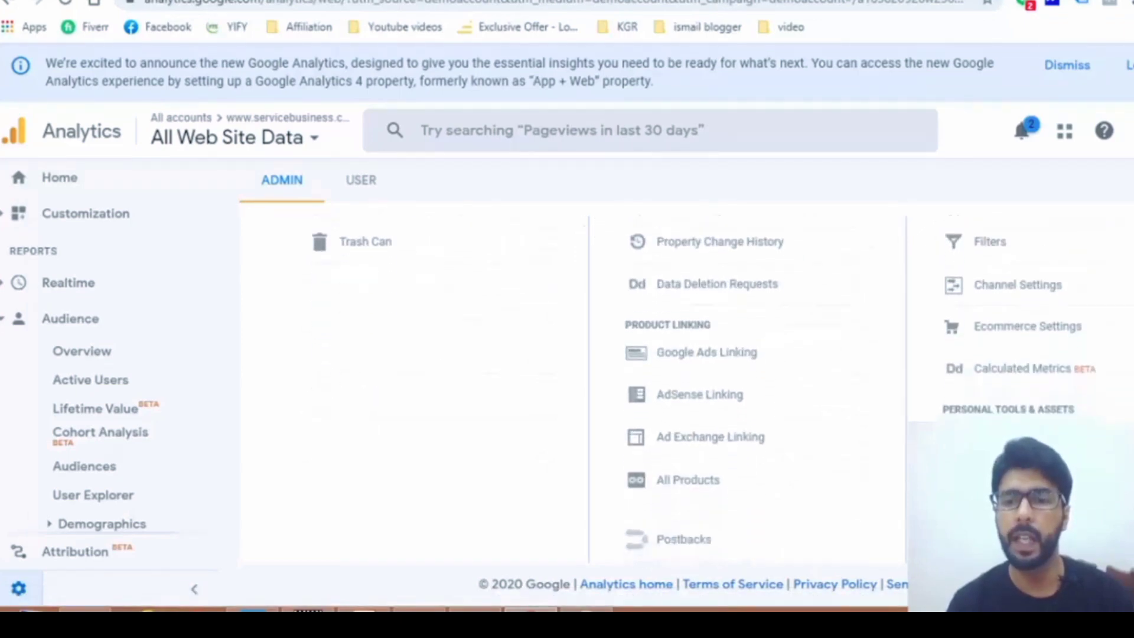
left_click(1021, 329)
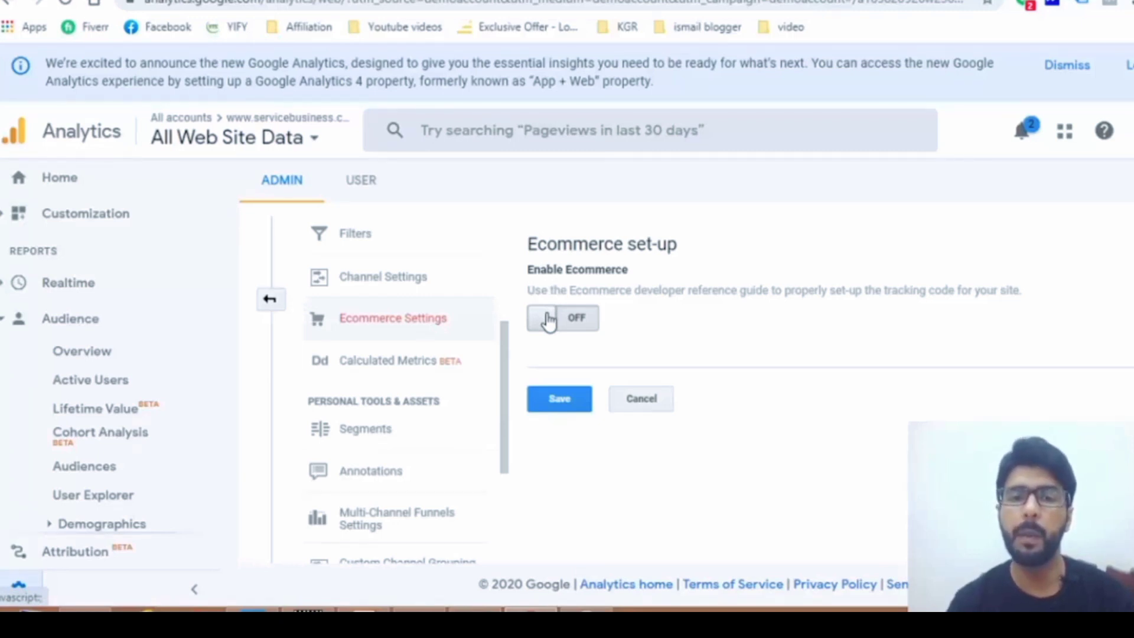
left_click(548, 322)
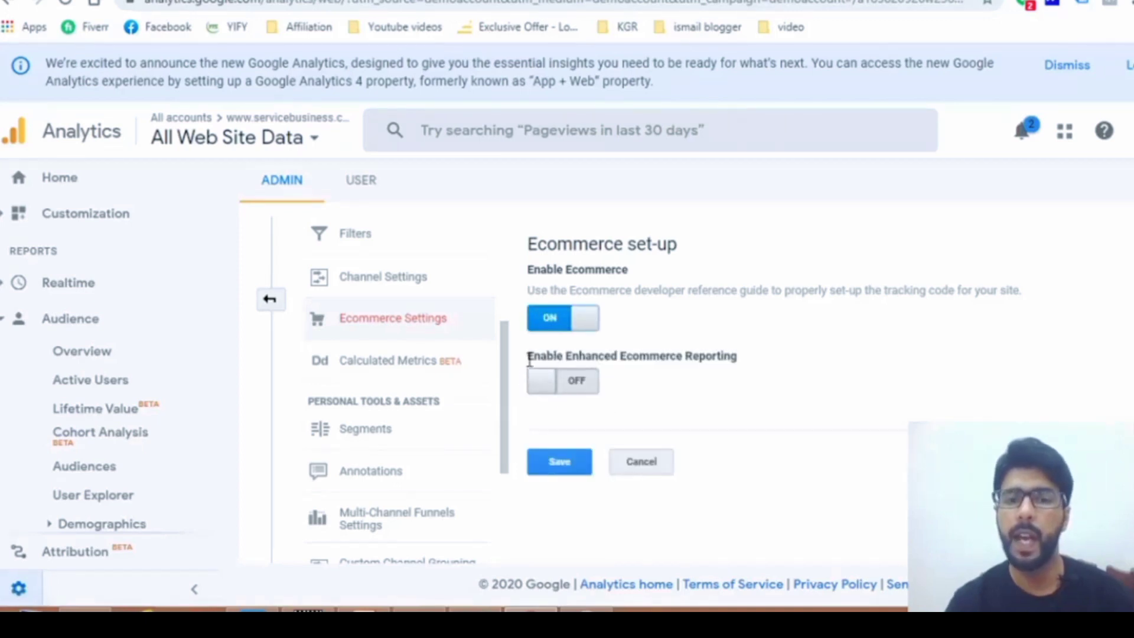
left_click_drag(529, 356, 738, 356)
left_click(547, 383)
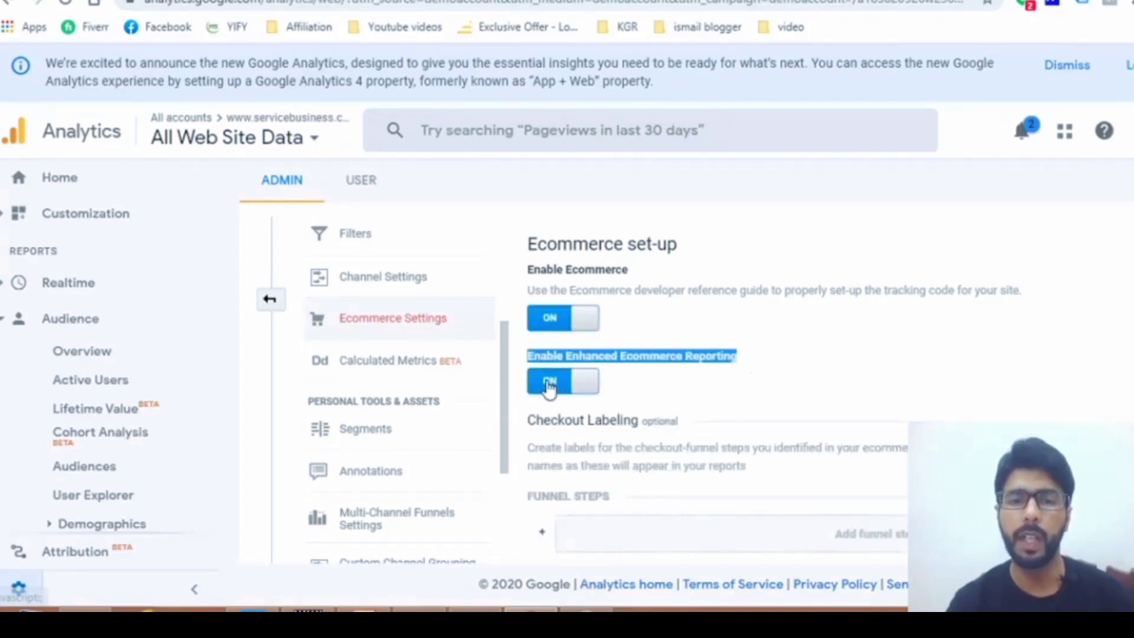
scroll(650, 384, "down", 2)
left_click(564, 515)
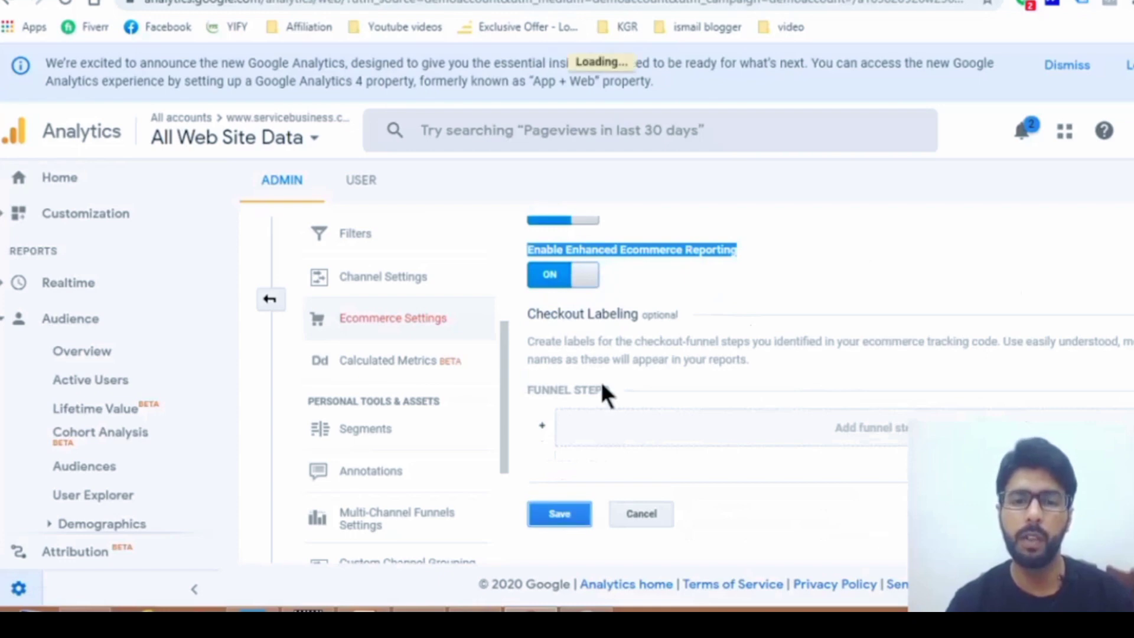
left_click(271, 300)
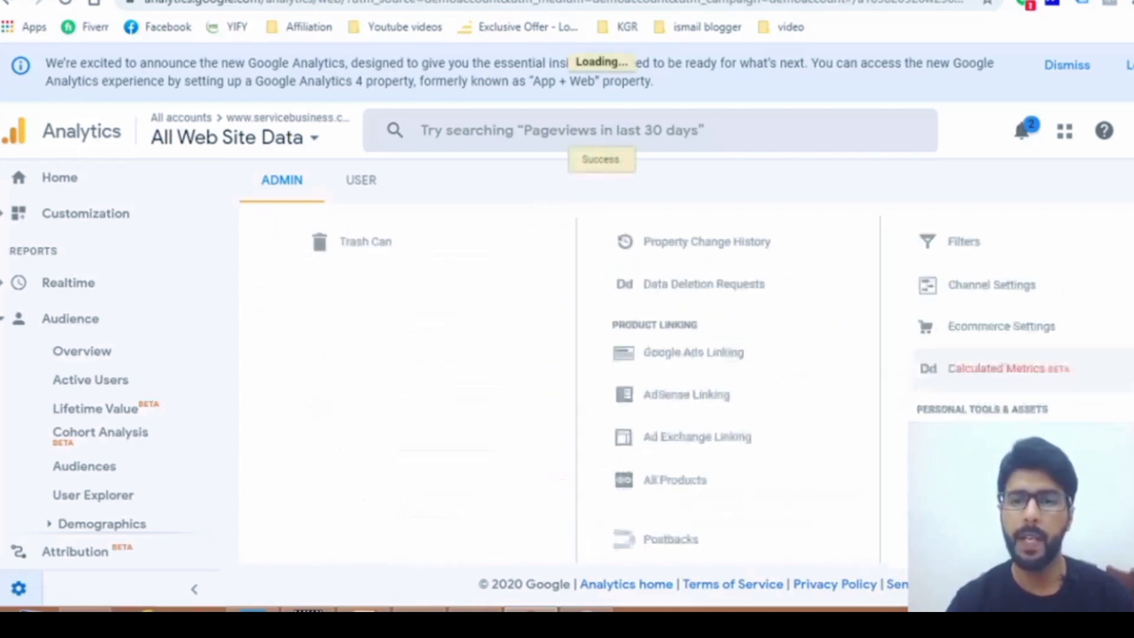
Start a new custom alert for the All Web Site Data view and look over its settings
scroll(999, 416, "down", 3)
left_click(999, 416)
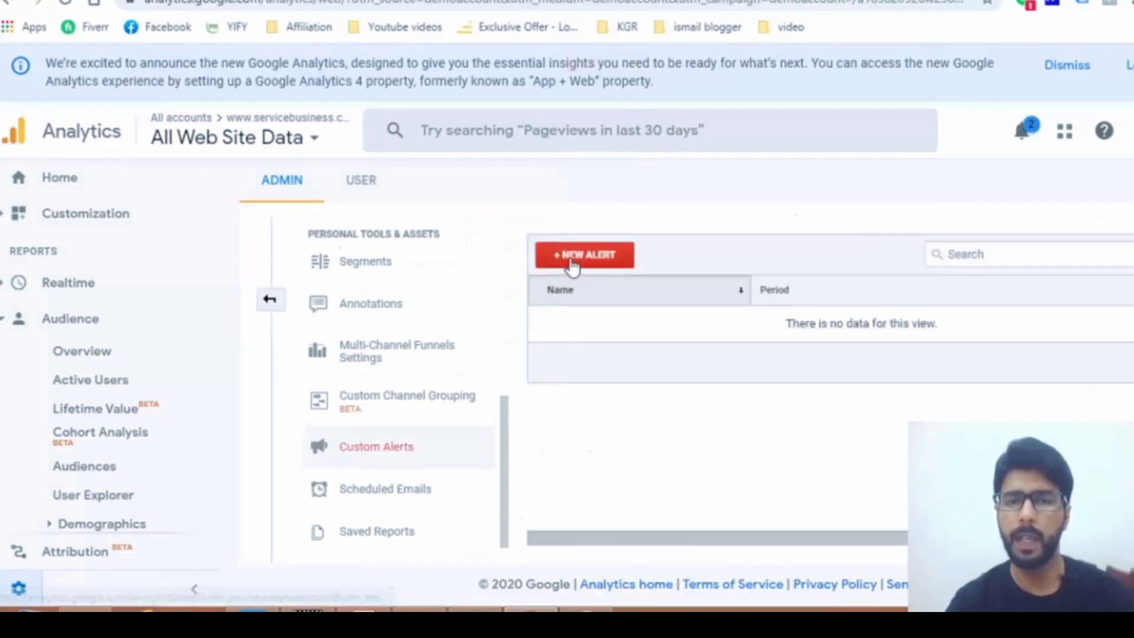
left_click(572, 255)
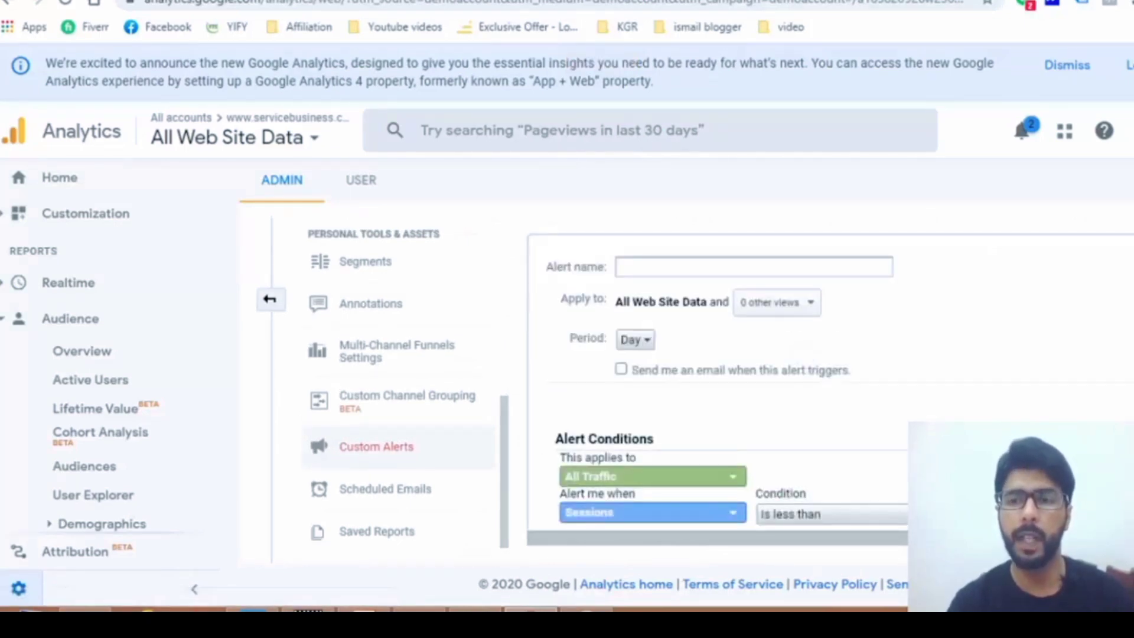
scroll(714, 378, "down", 2)
scroll(715, 378, "up", 2)
scroll(715, 378, "down", 2)
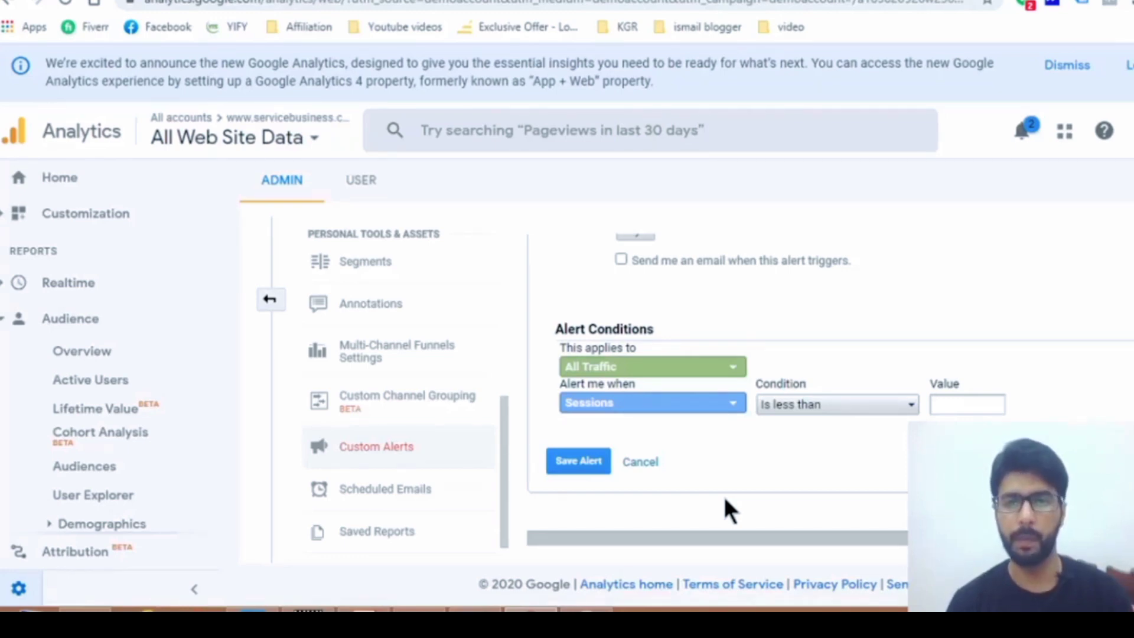
Set the alert to trigger when Users is greater than 10 for All Traffic, and turn on its email notification
left_click(672, 412)
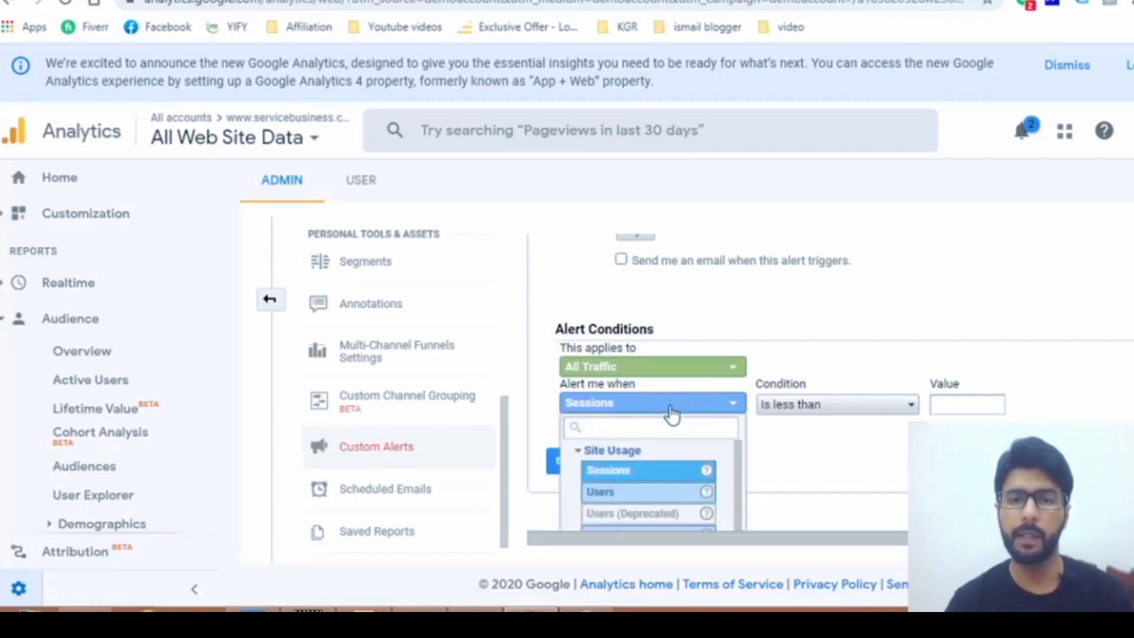
left_click(643, 493)
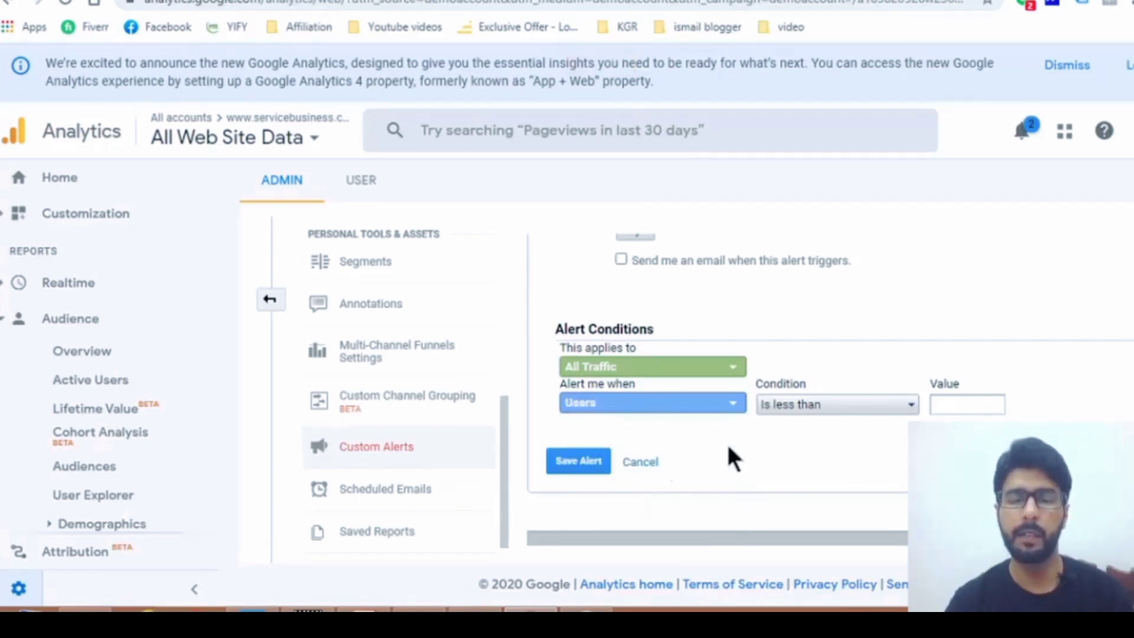
left_click(798, 421)
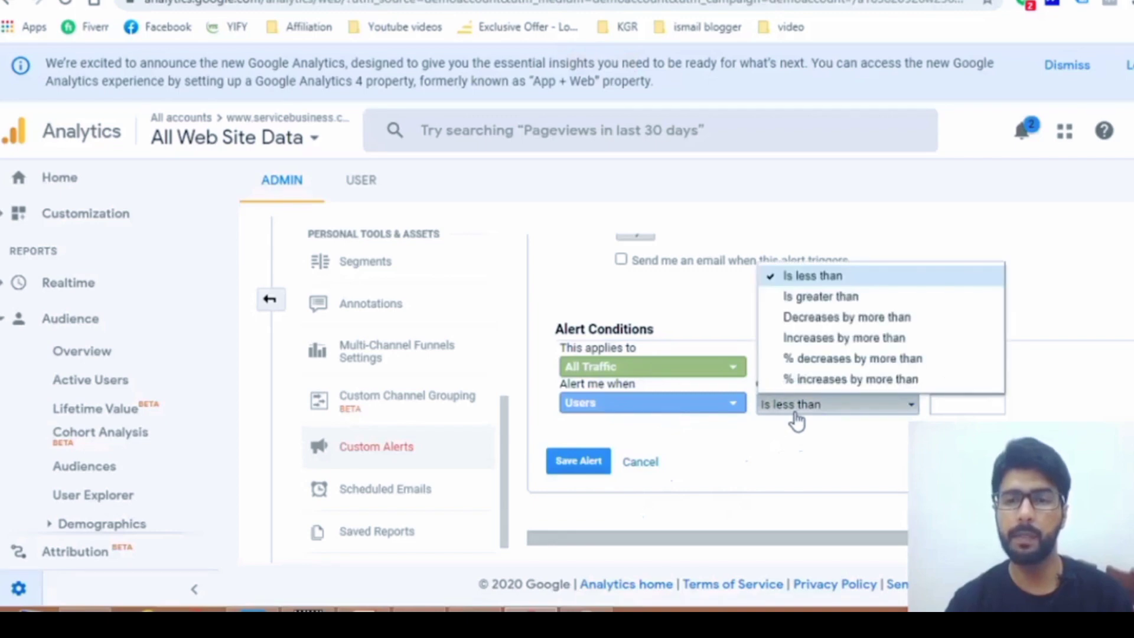
left_click(799, 299)
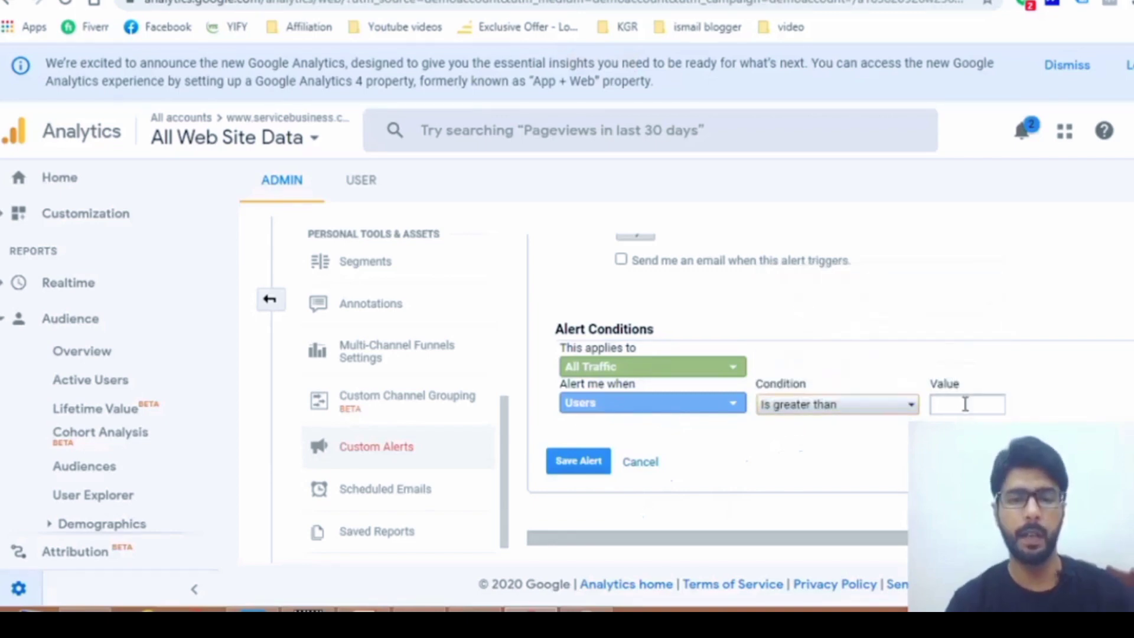
left_click(621, 259)
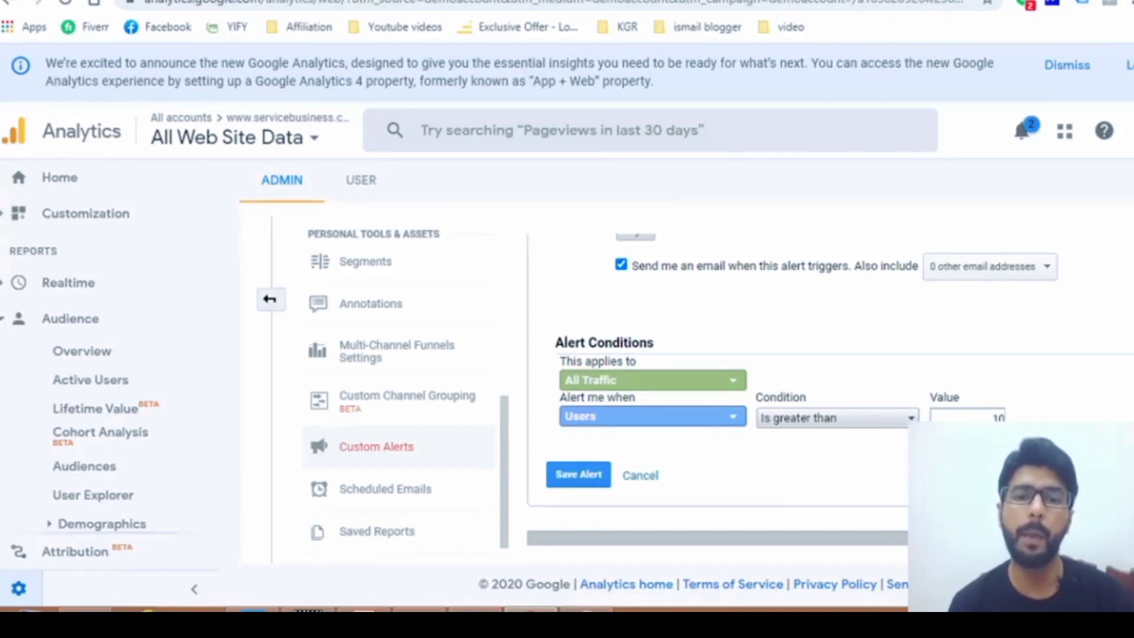
Name the custom alert "increase traffic 10" and save it
scroll(595, 494, "down", 1)
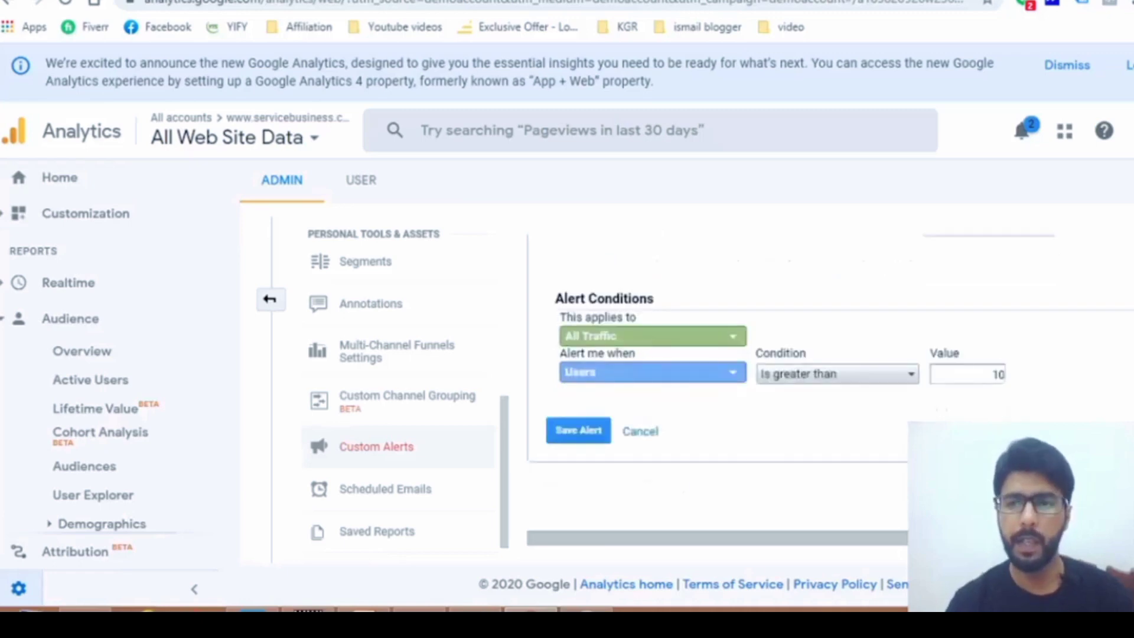
scroll(820, 213, "up", 3)
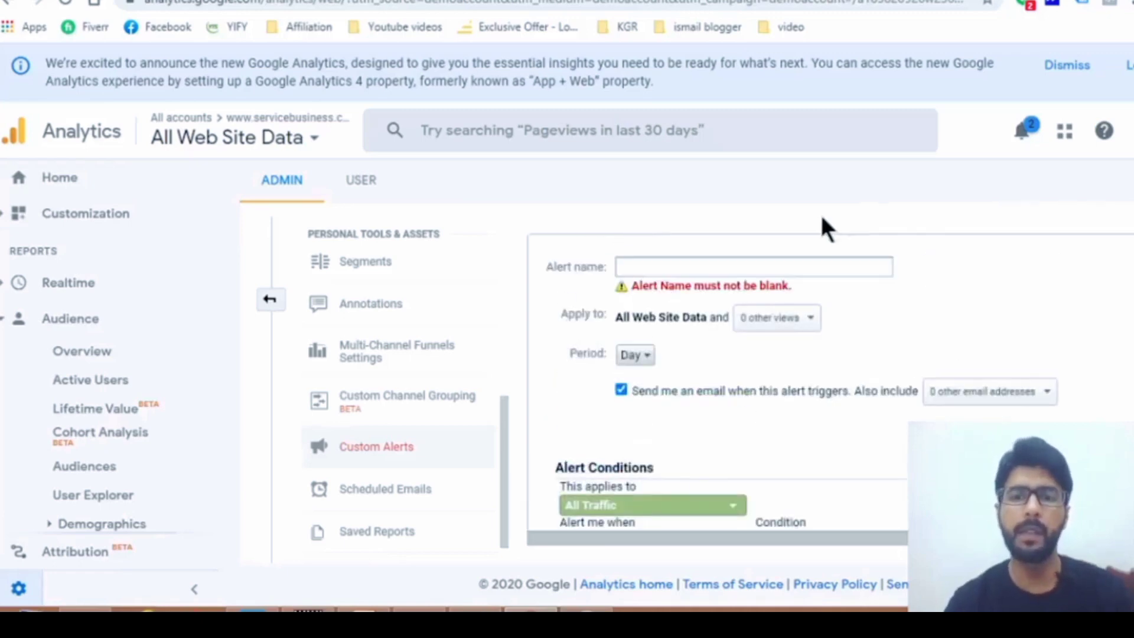
left_click(788, 263)
type("traffic 10")
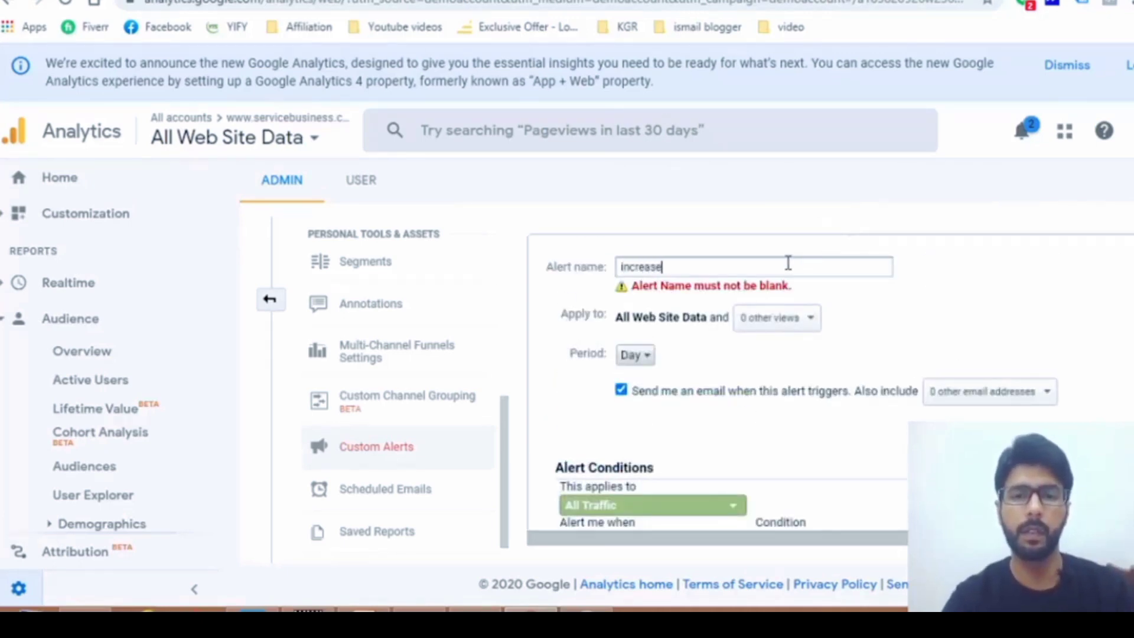
scroll(718, 384, "down", 5)
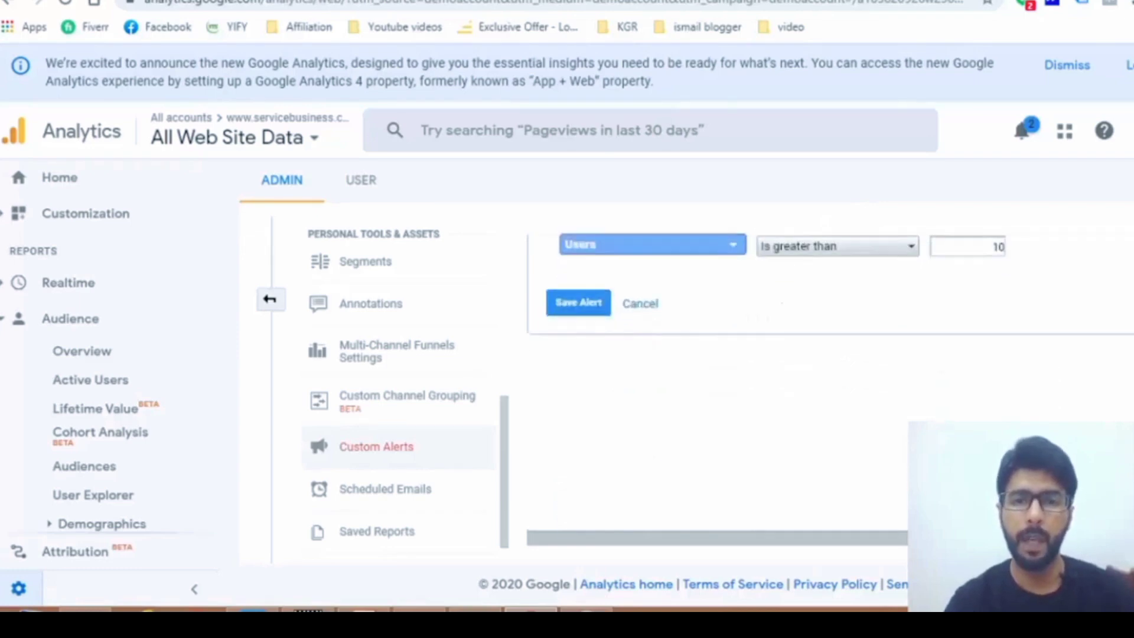
left_click(577, 305)
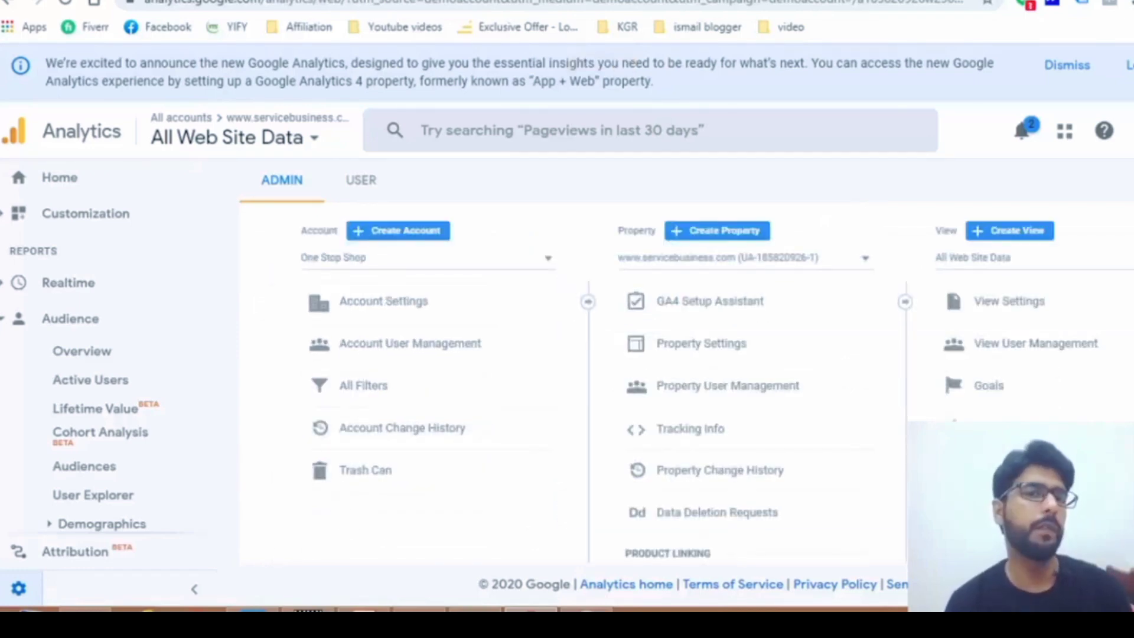